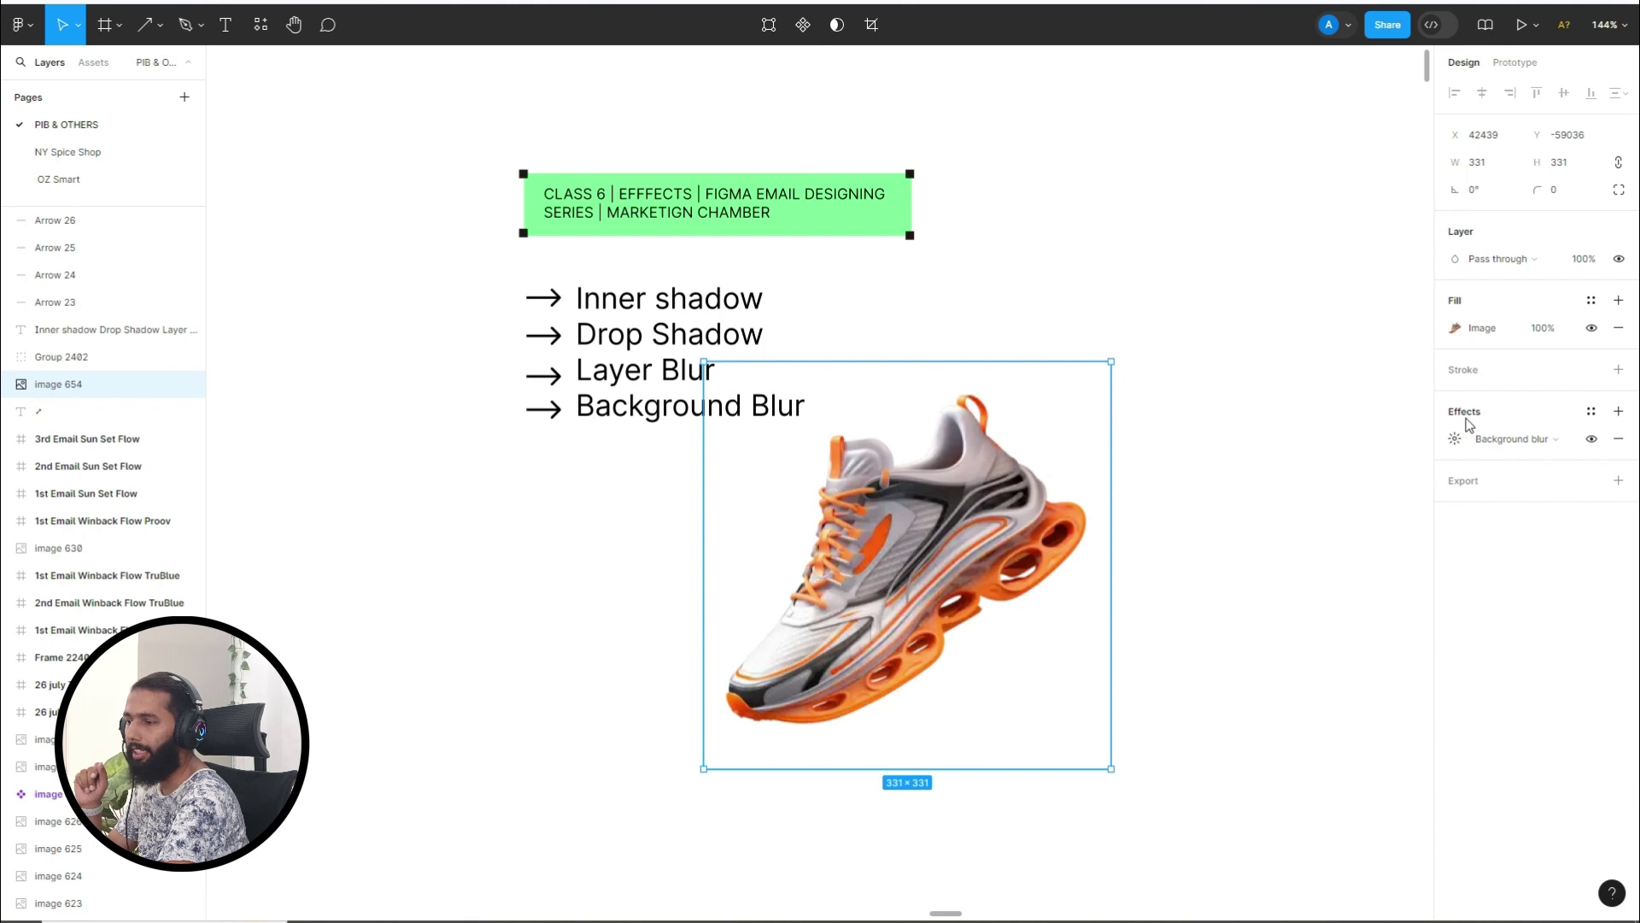
# Look through the effect types available for the shoe image.
pyautogui.click(1515, 440)
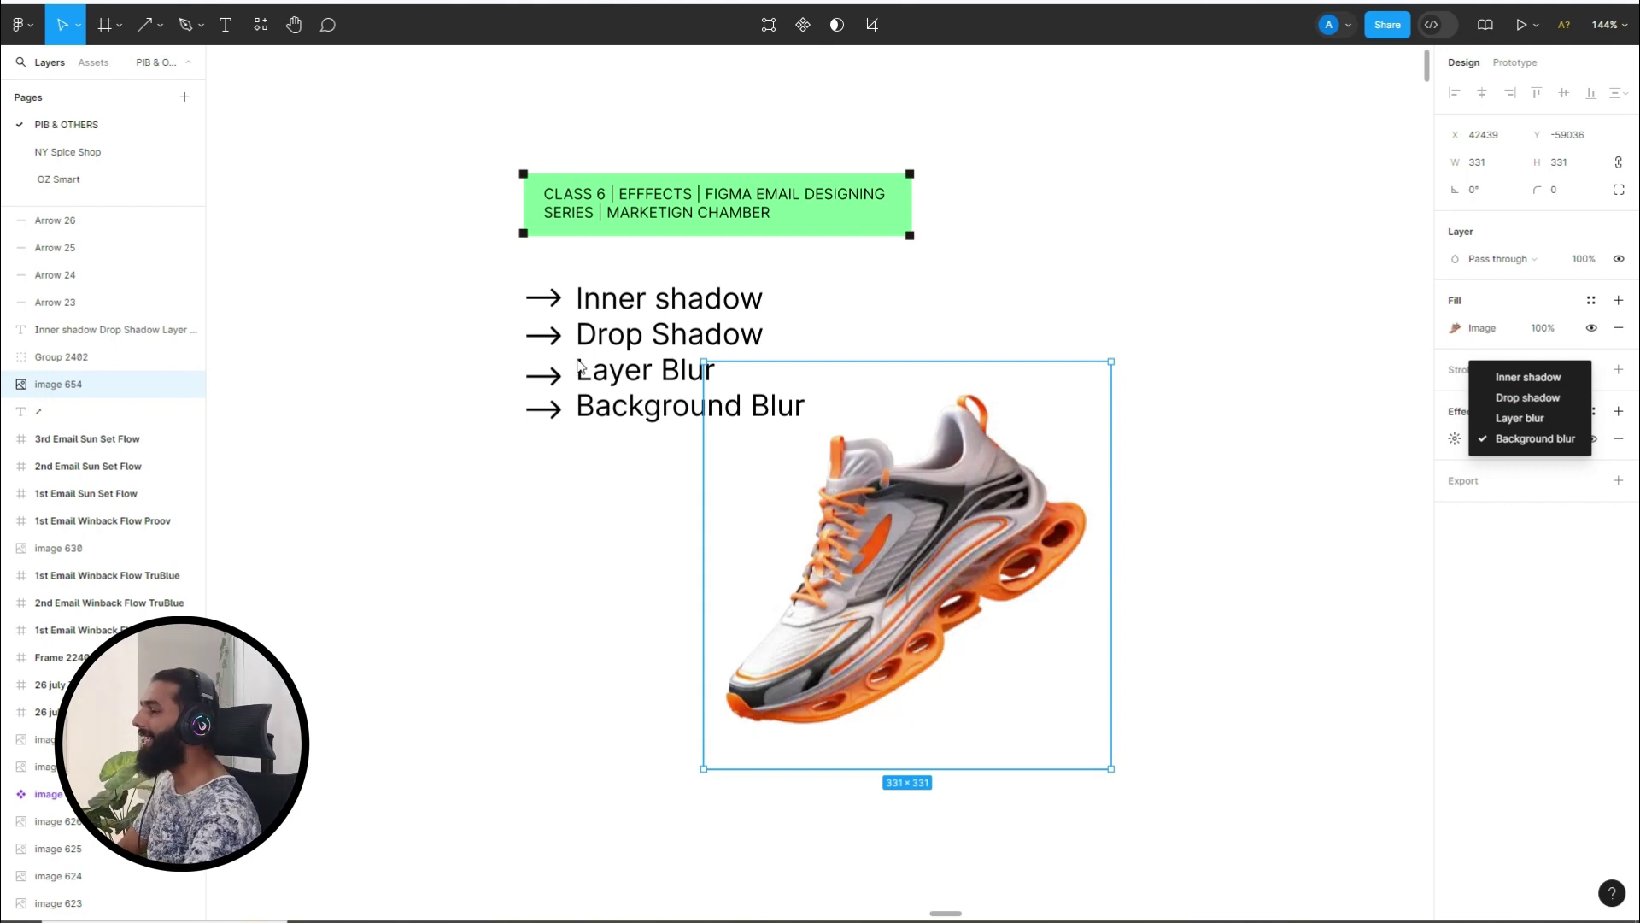
pyautogui.click(617, 318)
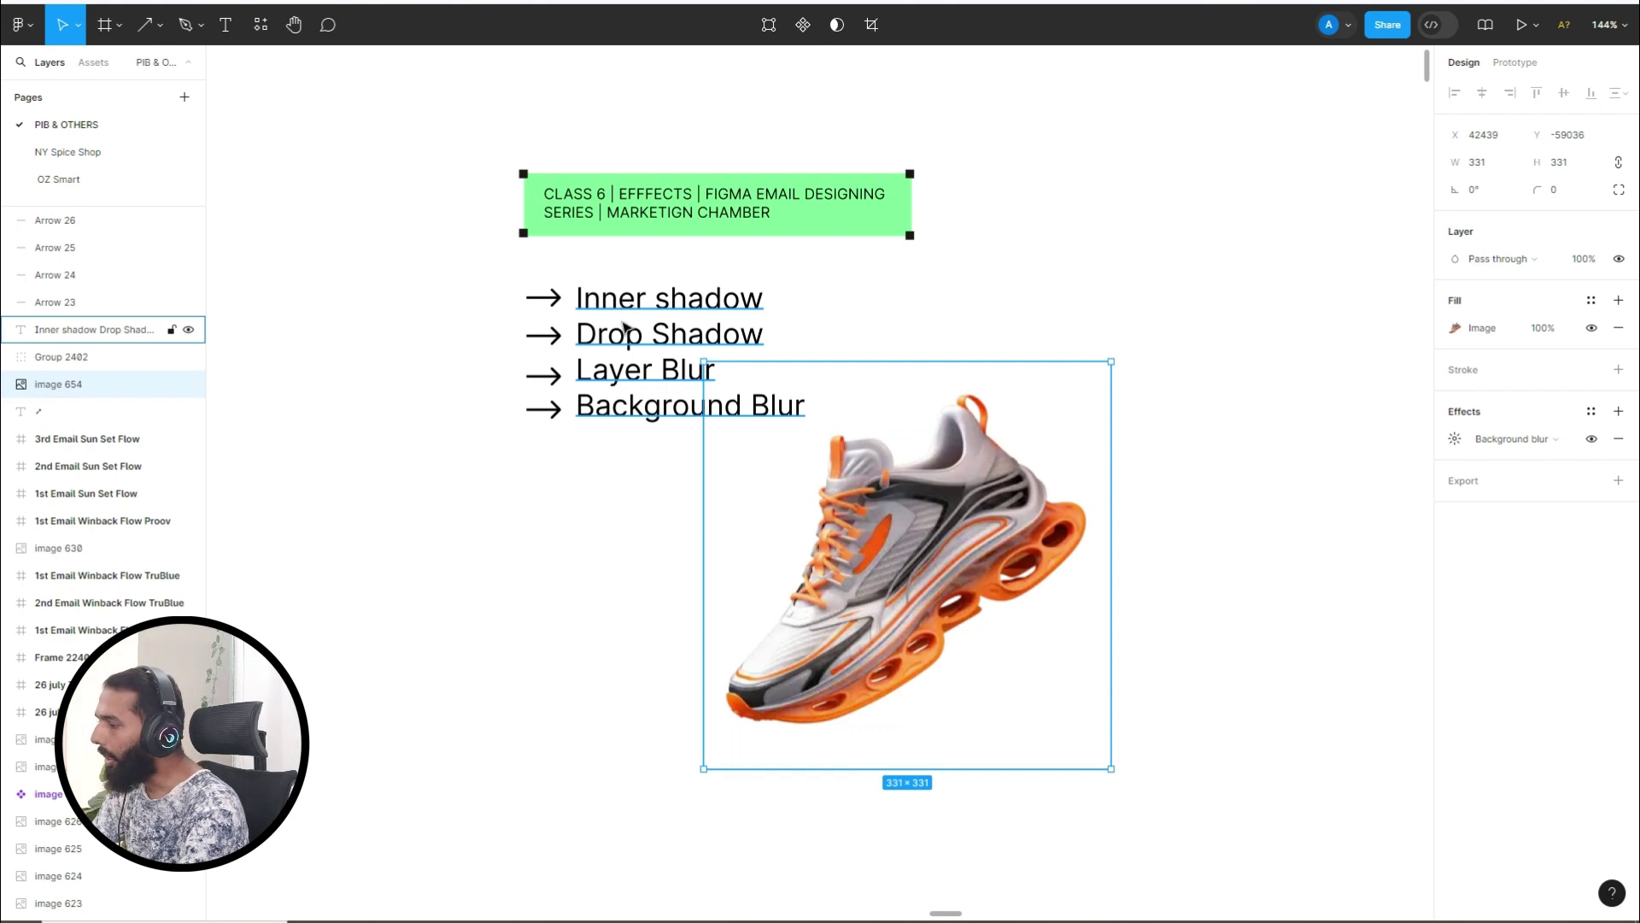
pyautogui.click(625, 325)
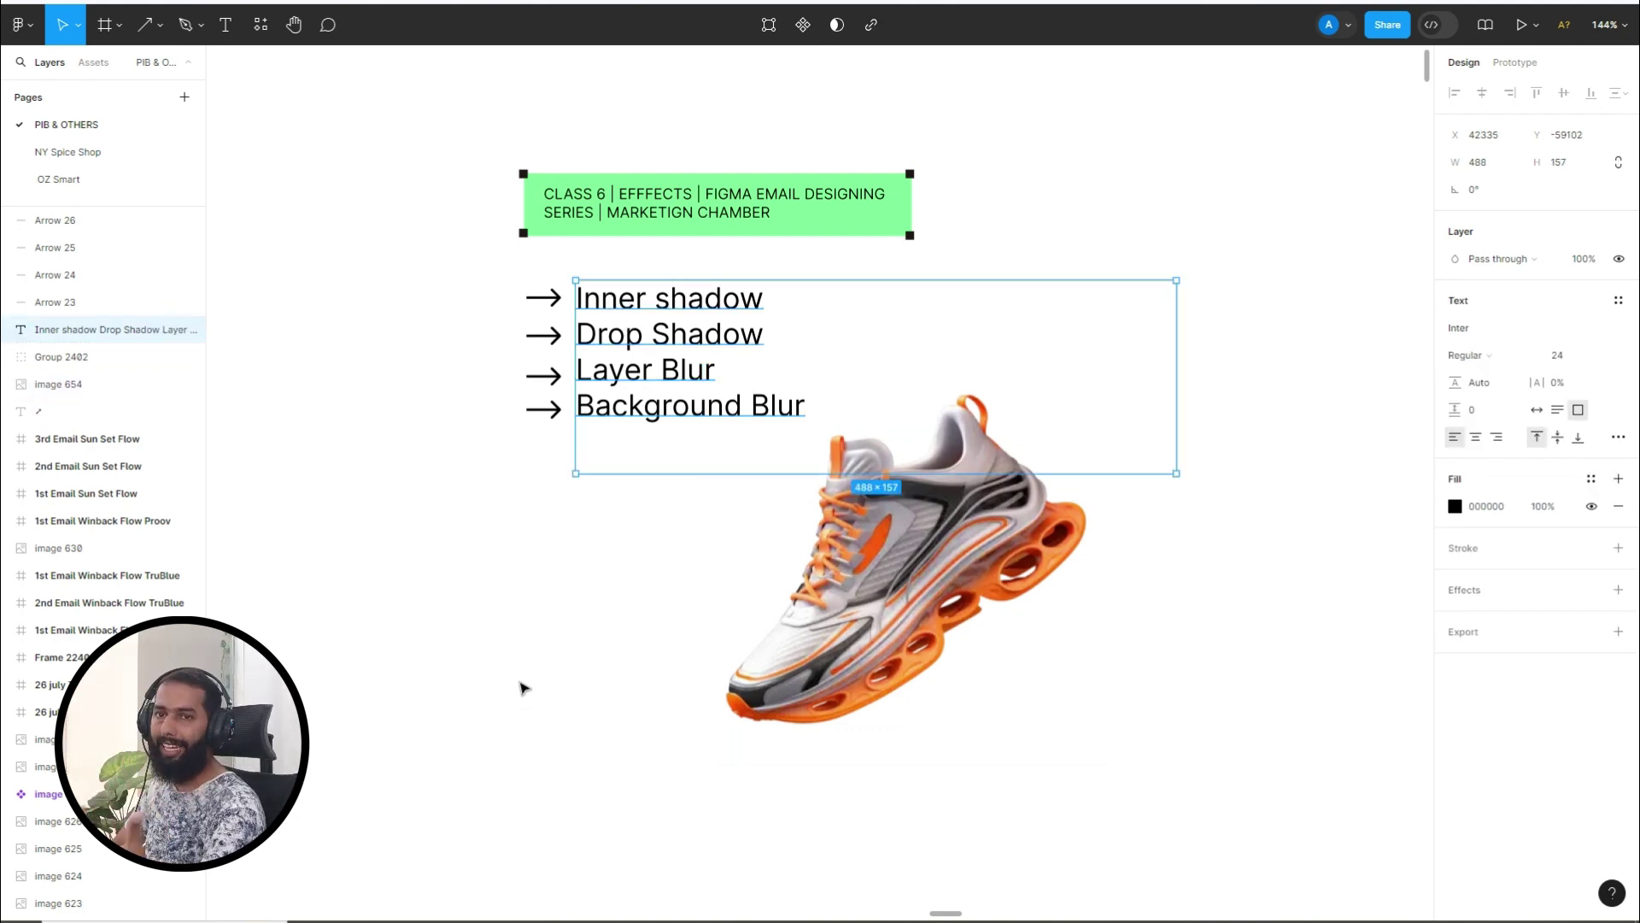
pyautogui.click(440, 500)
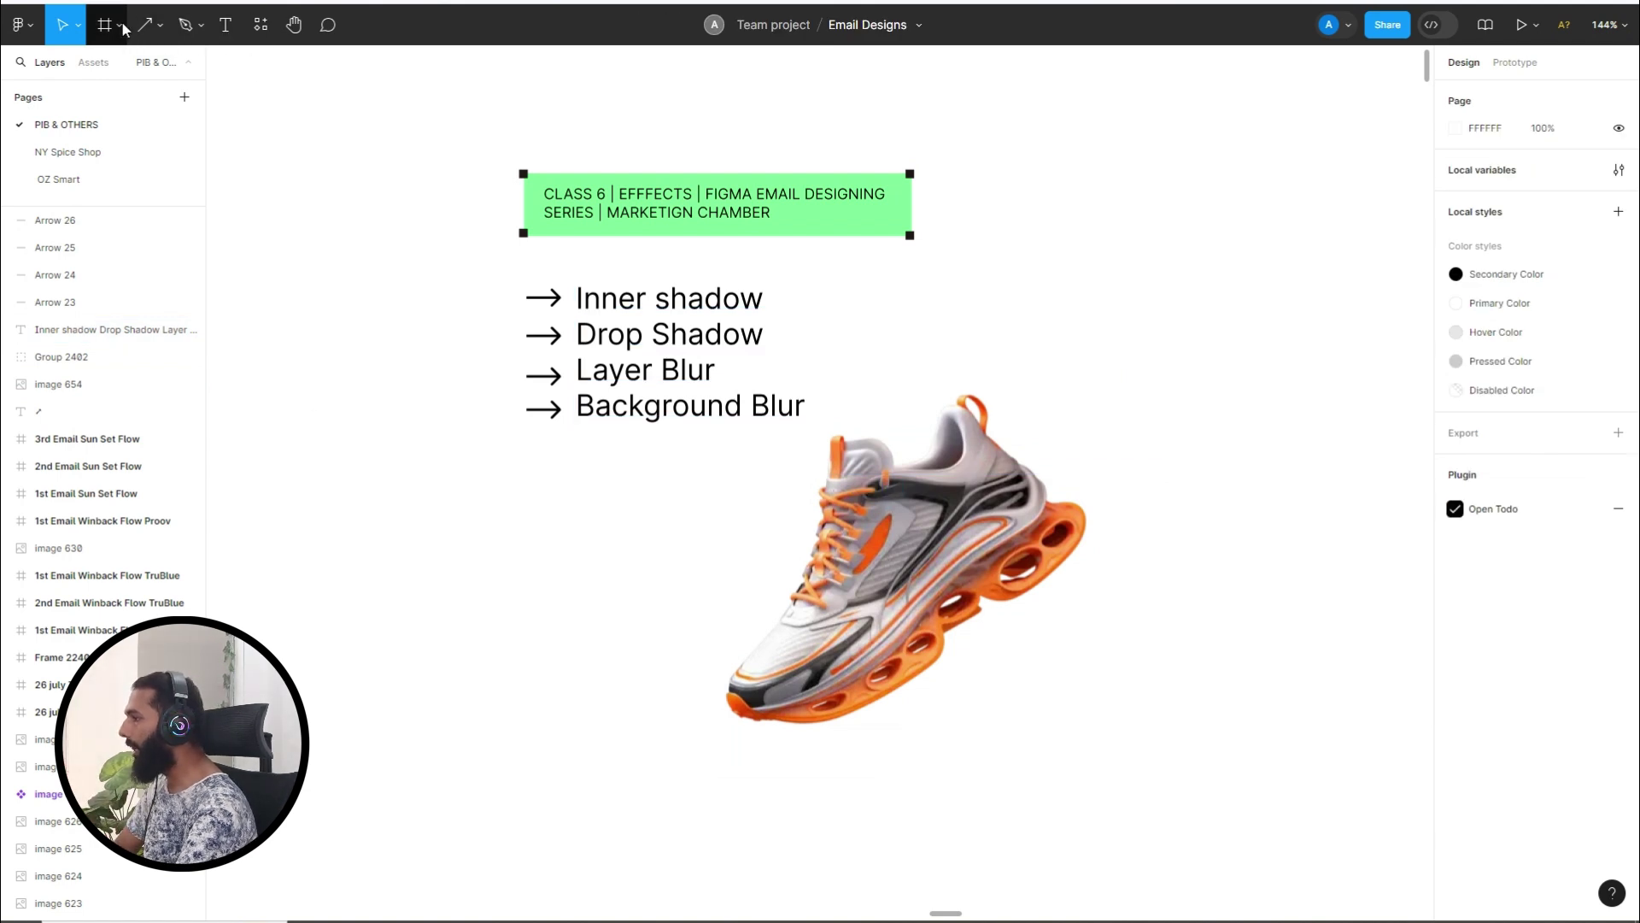
# Draw a rectangle about 186 × 55 in the empty canvas area beside the shoe image.
pyautogui.click(156, 33)
pyautogui.click(103, 66)
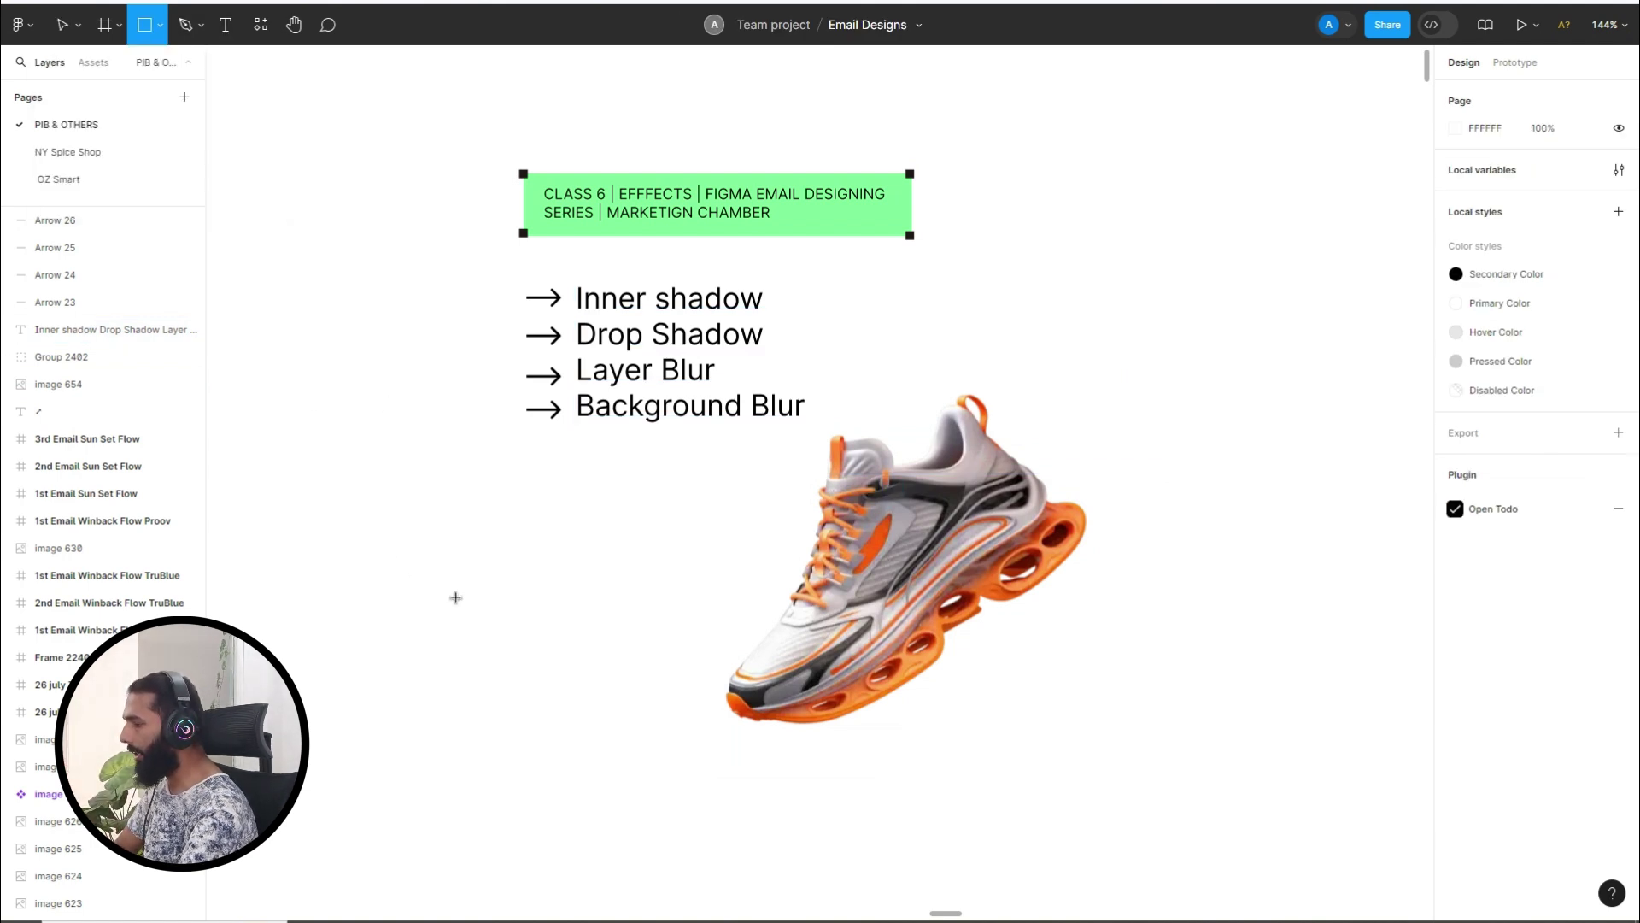
pyautogui.moveTo(470, 596)
pyautogui.mouseDown()
pyautogui.moveTo(315, 534)
pyautogui.moveTo(543, 602)
pyautogui.mouseUp()
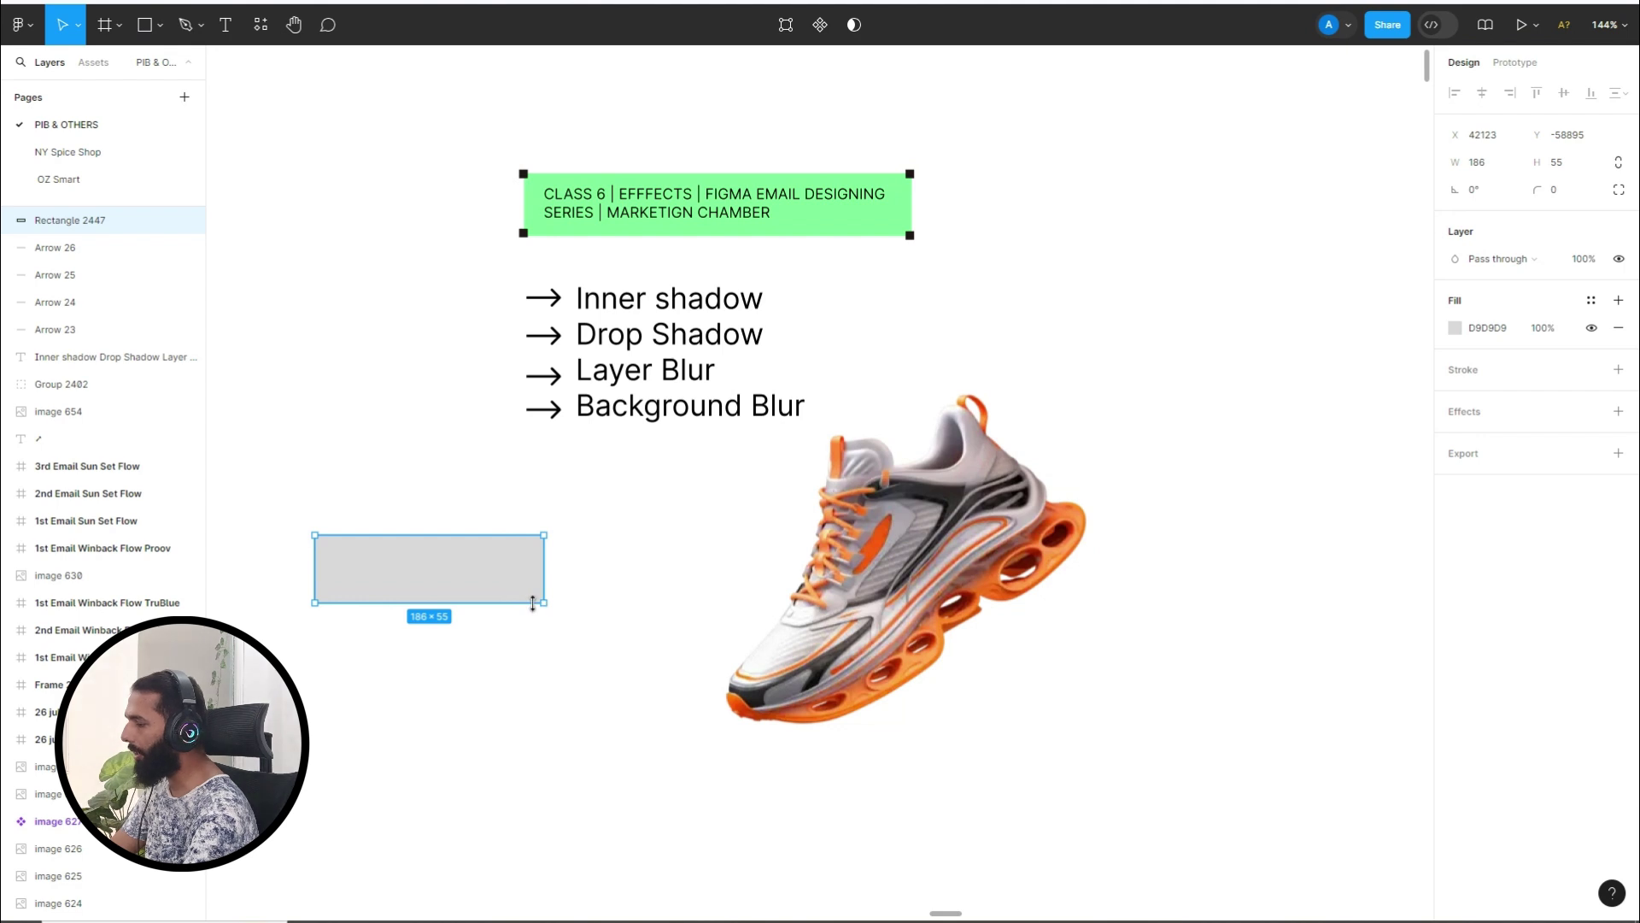
# Add an effect to the grey rectangle and set its type to Inner shadow.
pyautogui.scroll(3, 535, 598)
pyautogui.scroll(1, 612, 466)
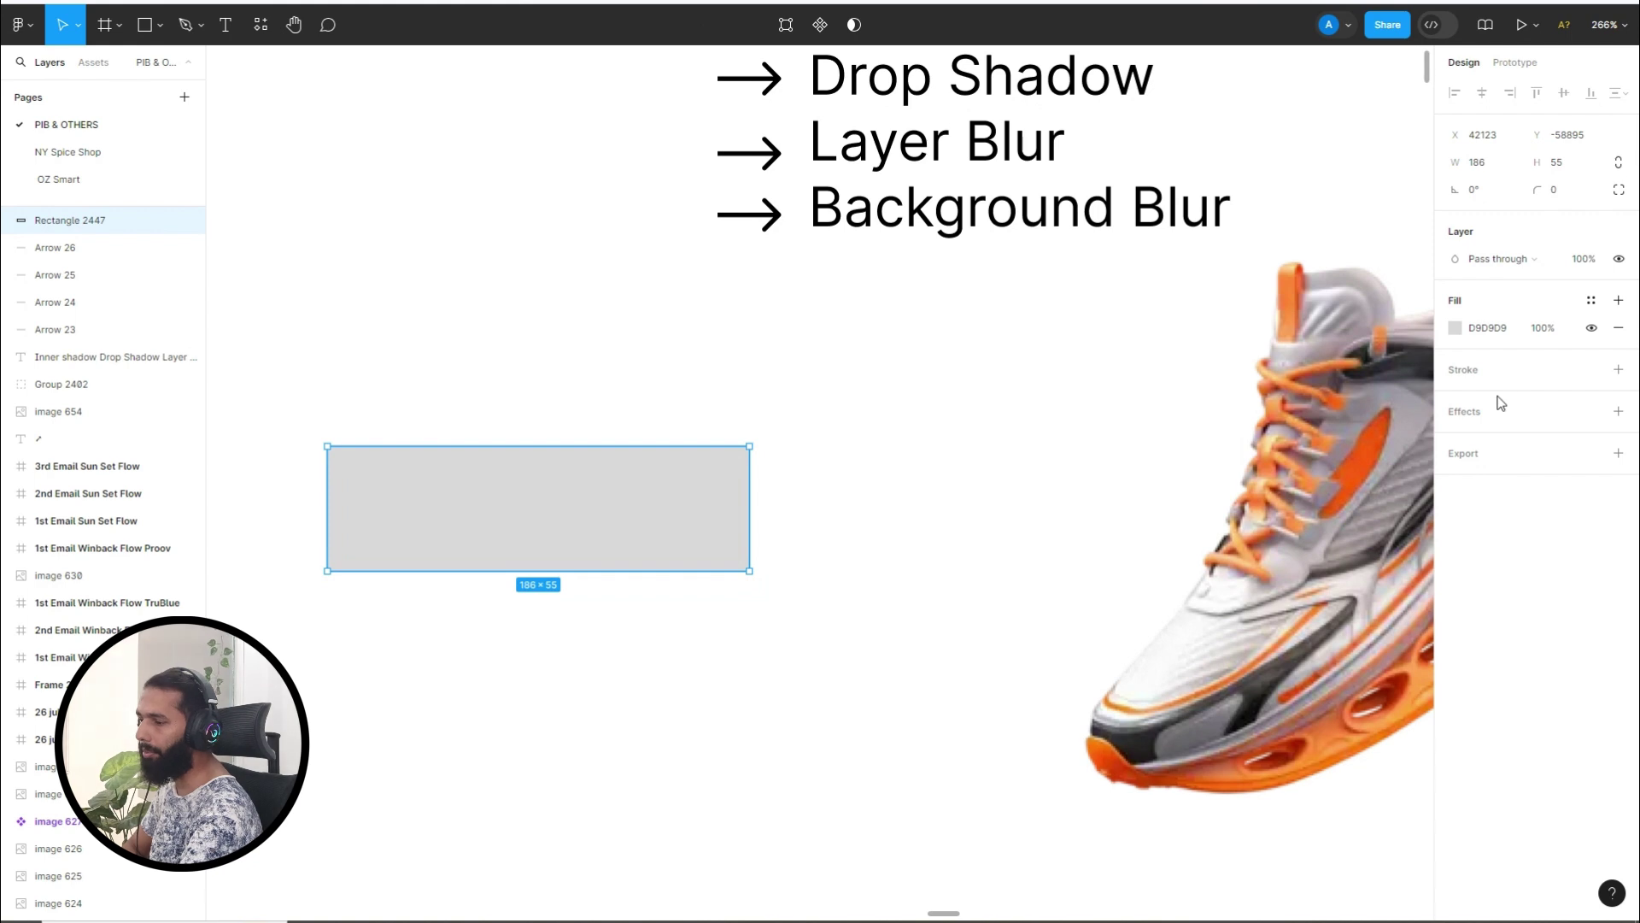
pyautogui.click(1476, 416)
pyautogui.click(1518, 440)
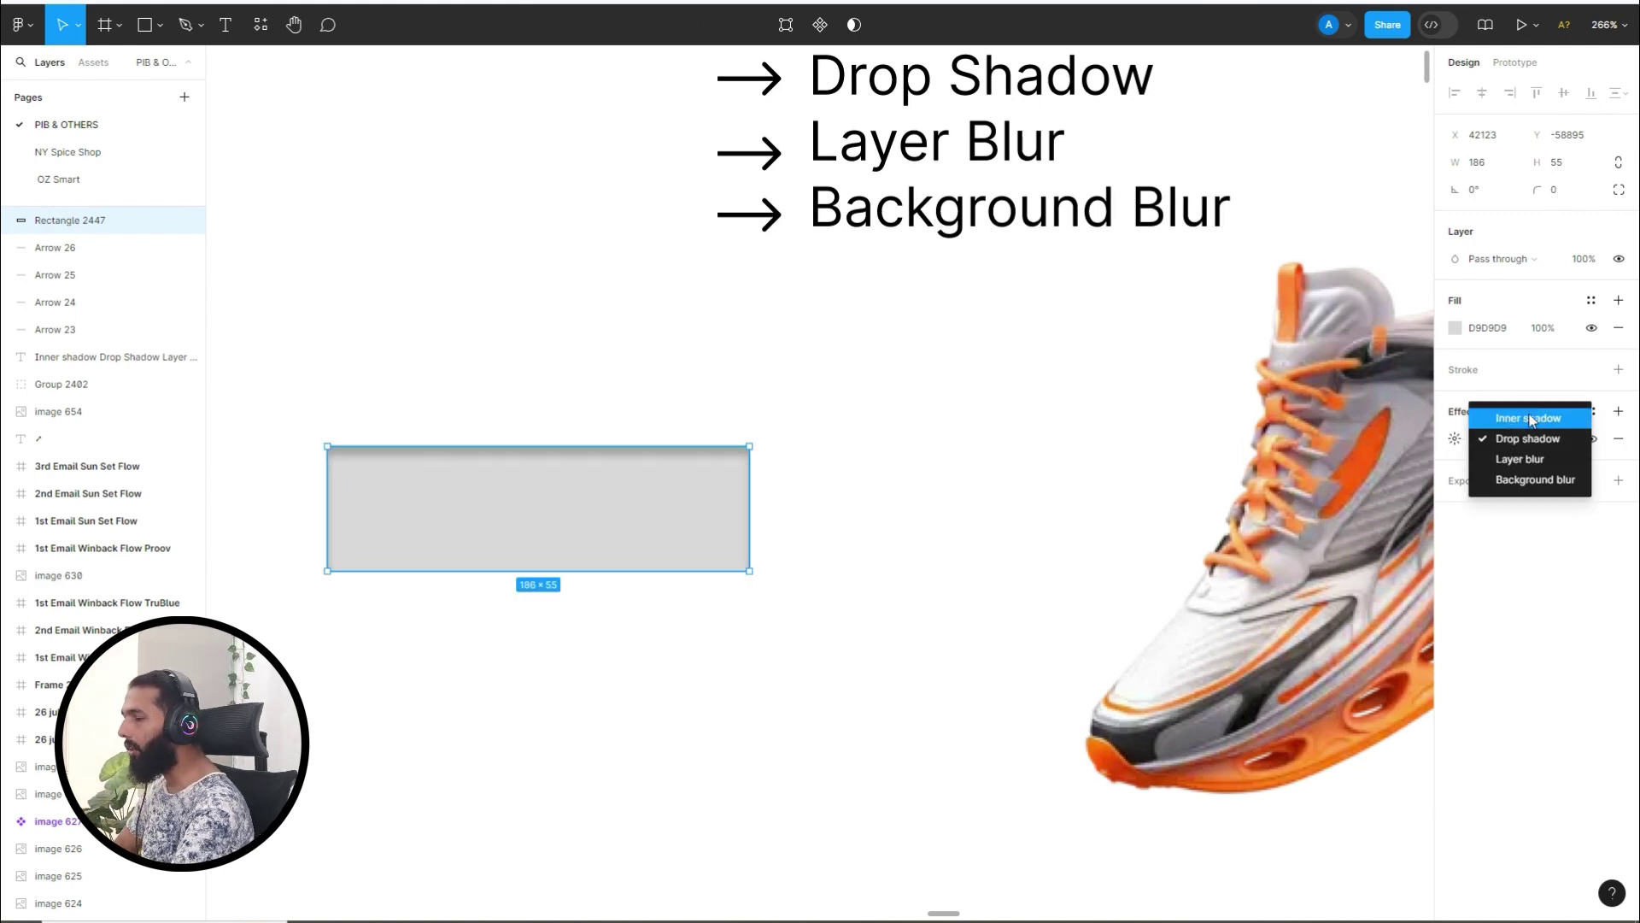
pyautogui.click(1529, 418)
pyautogui.scroll(3, 722, 536)
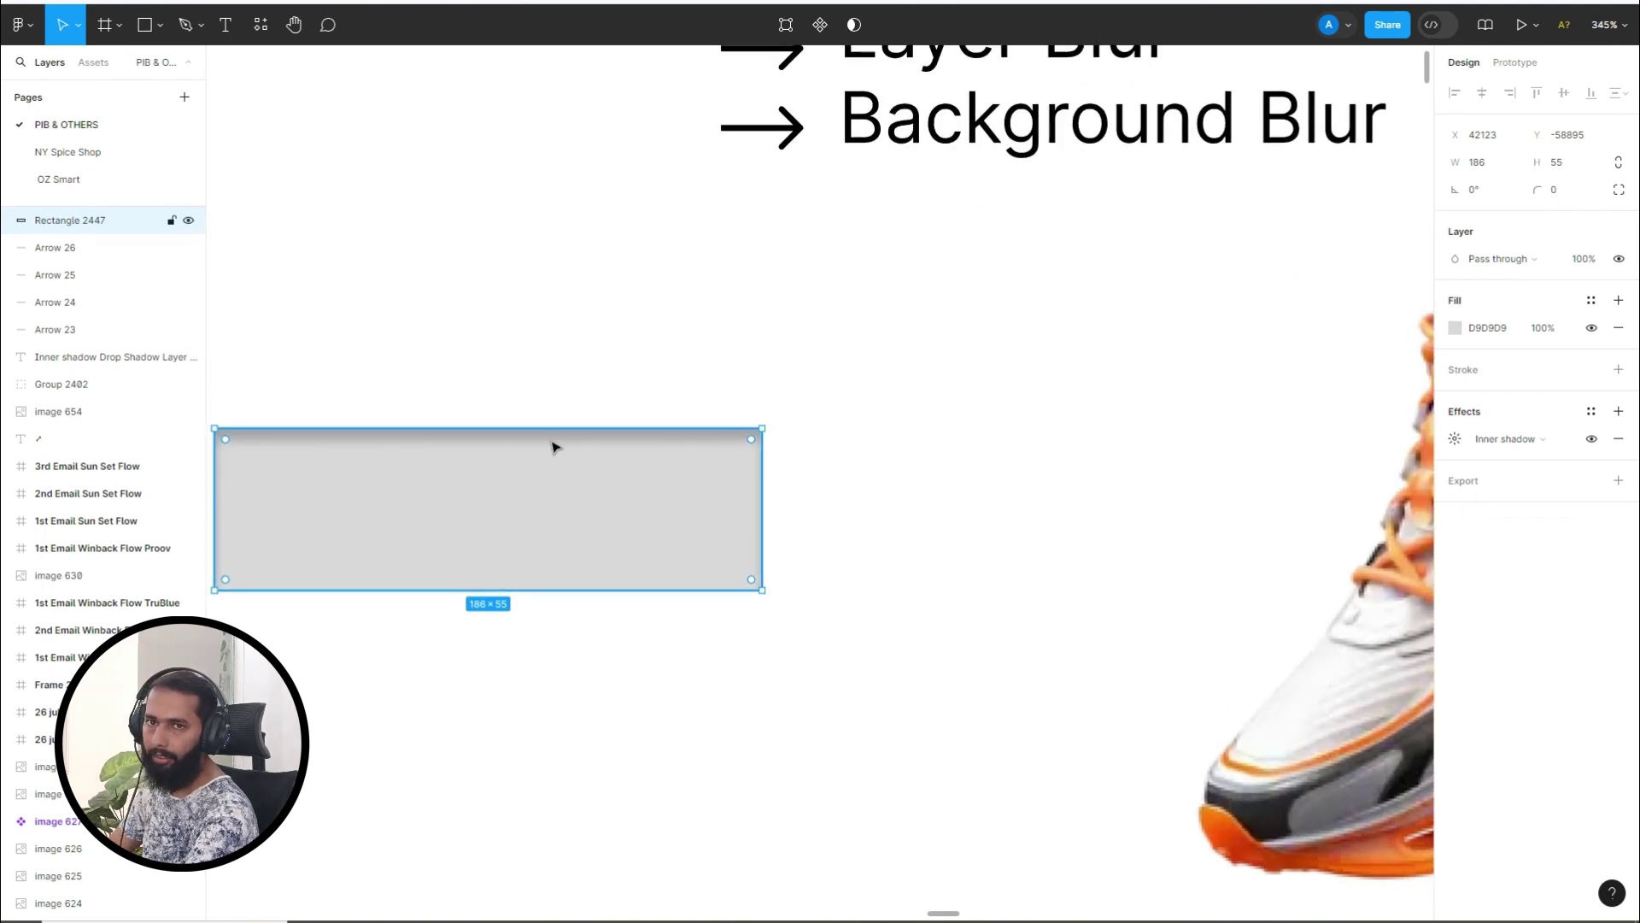
# Set the rectangle's inner shadow offset to X 50 and Y 40.
pyautogui.click(1455, 440)
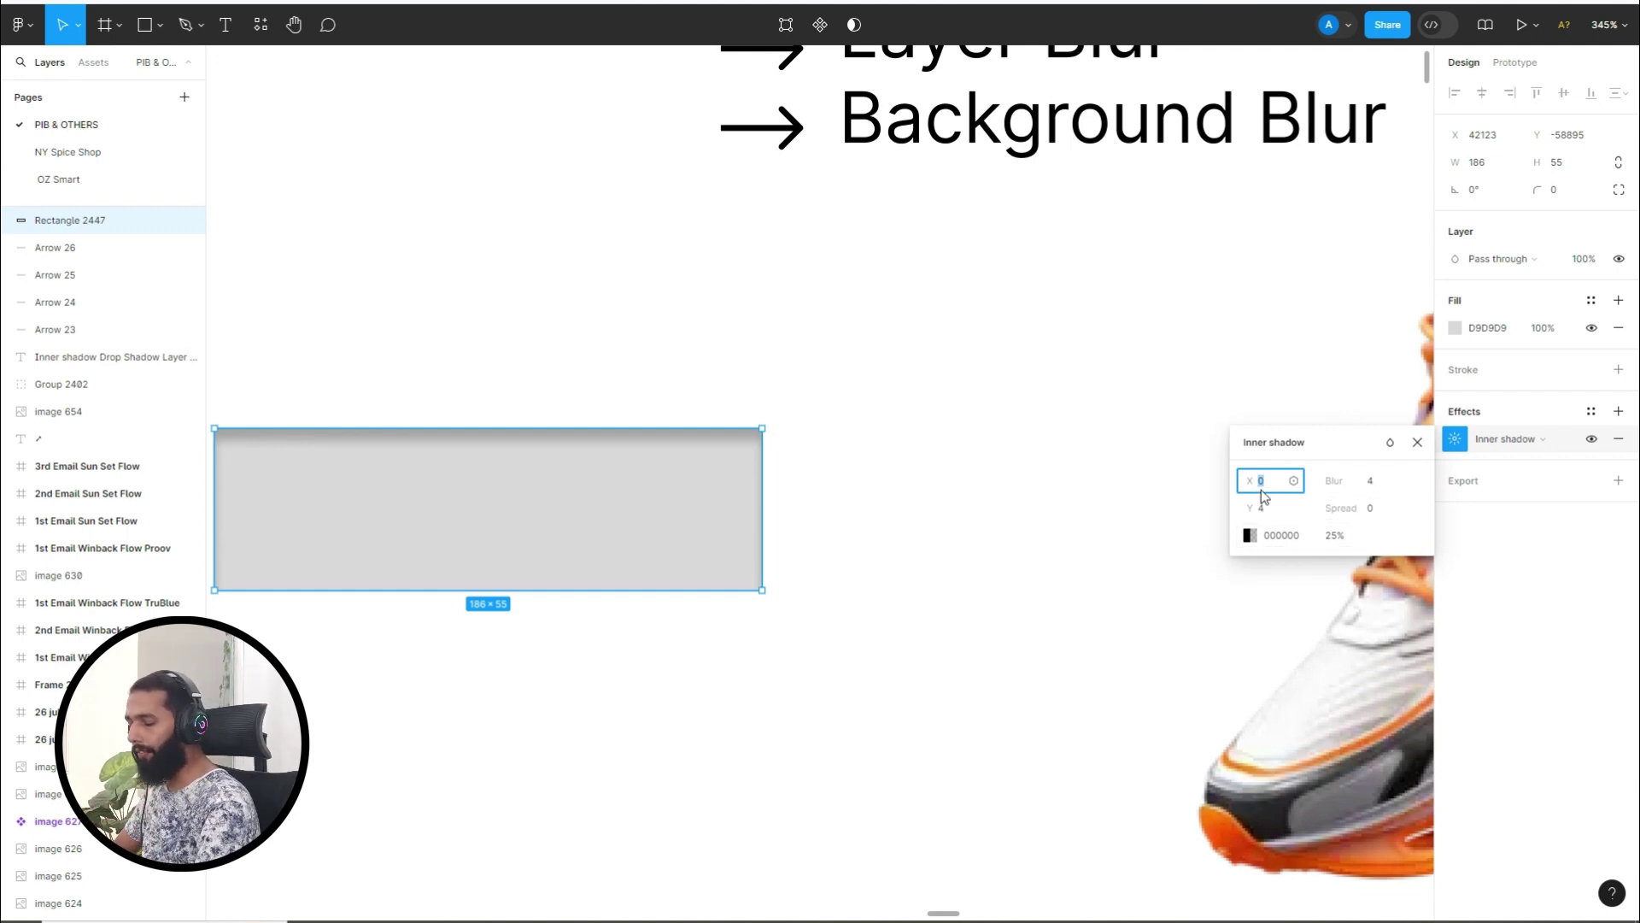
pyautogui.press('Return')
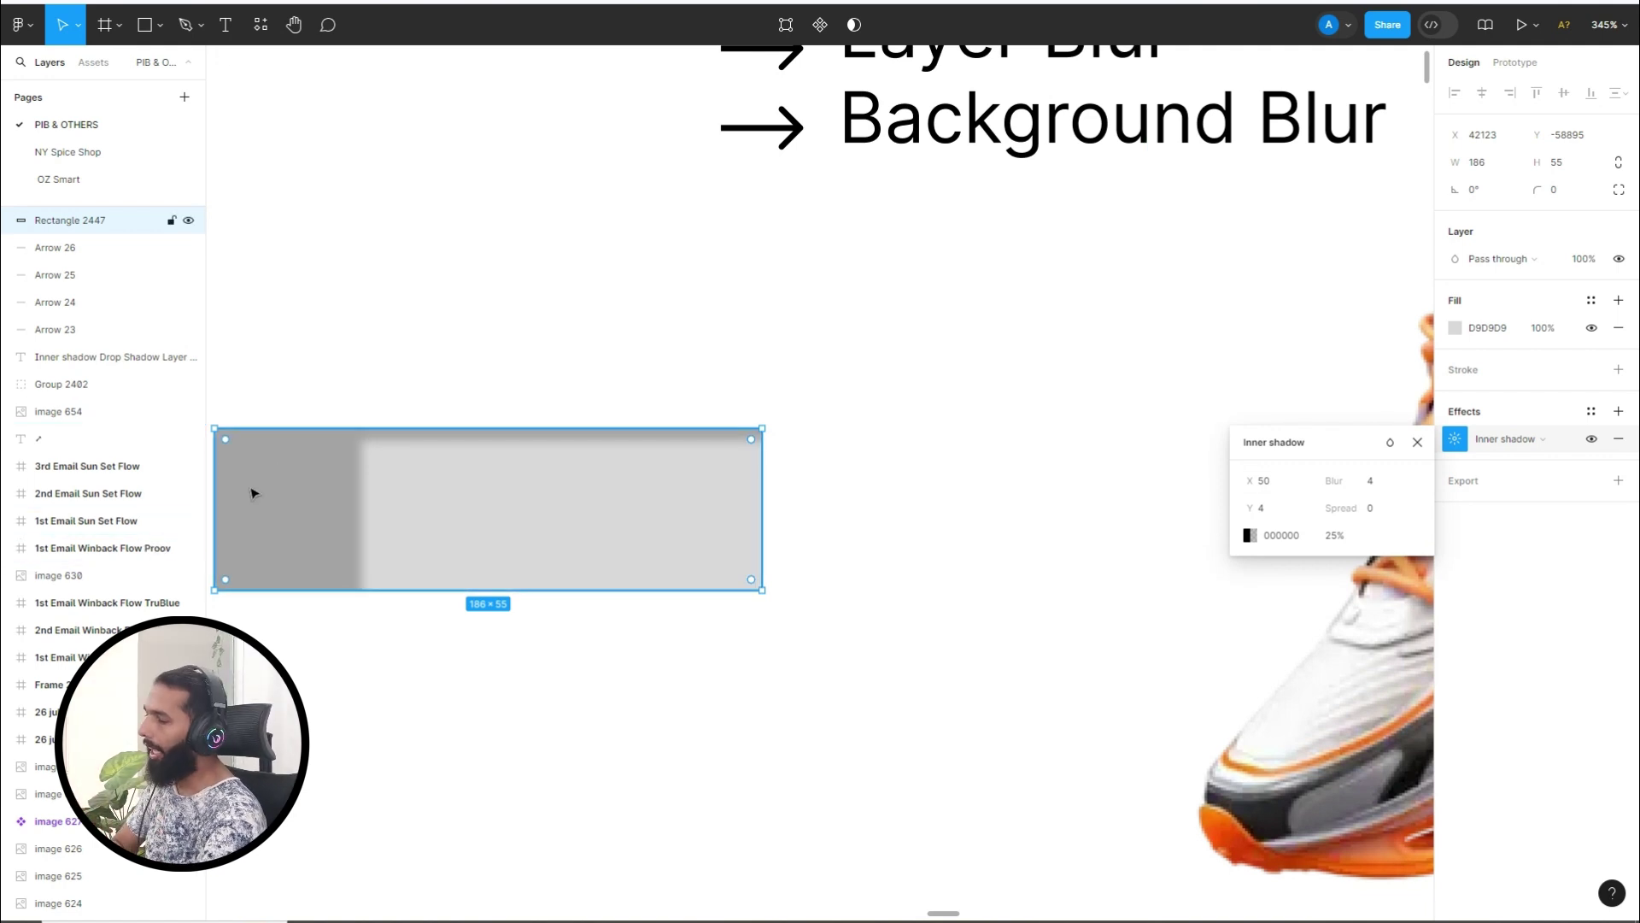
pyautogui.click(1262, 511)
pyautogui.write('60')
pyautogui.press('Return')
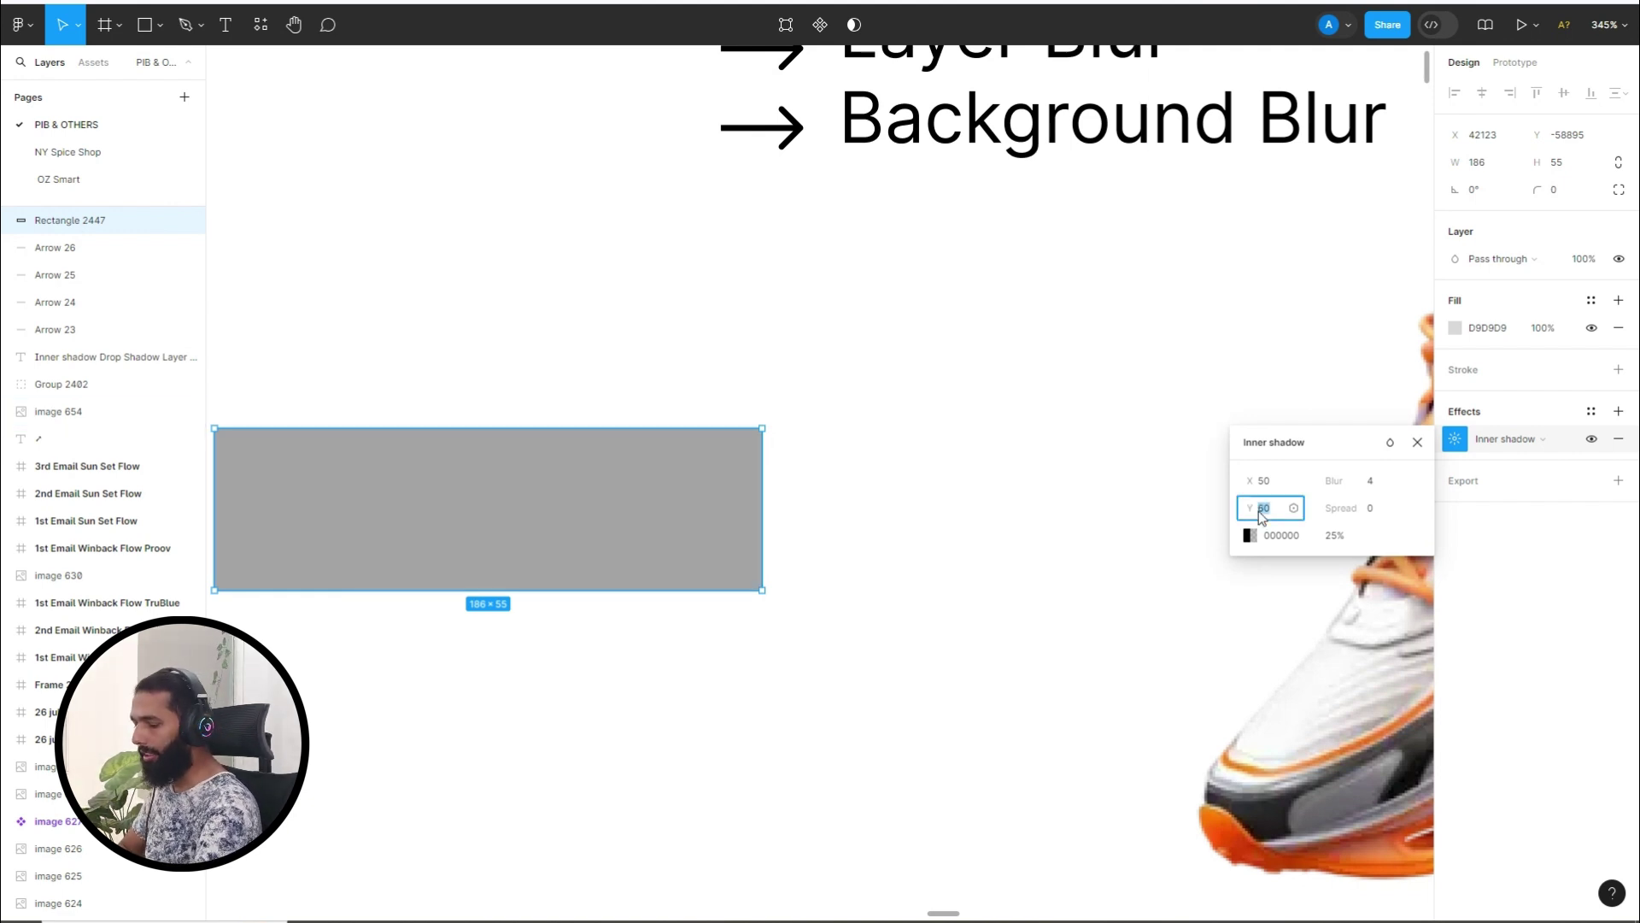
pyautogui.press('Return')
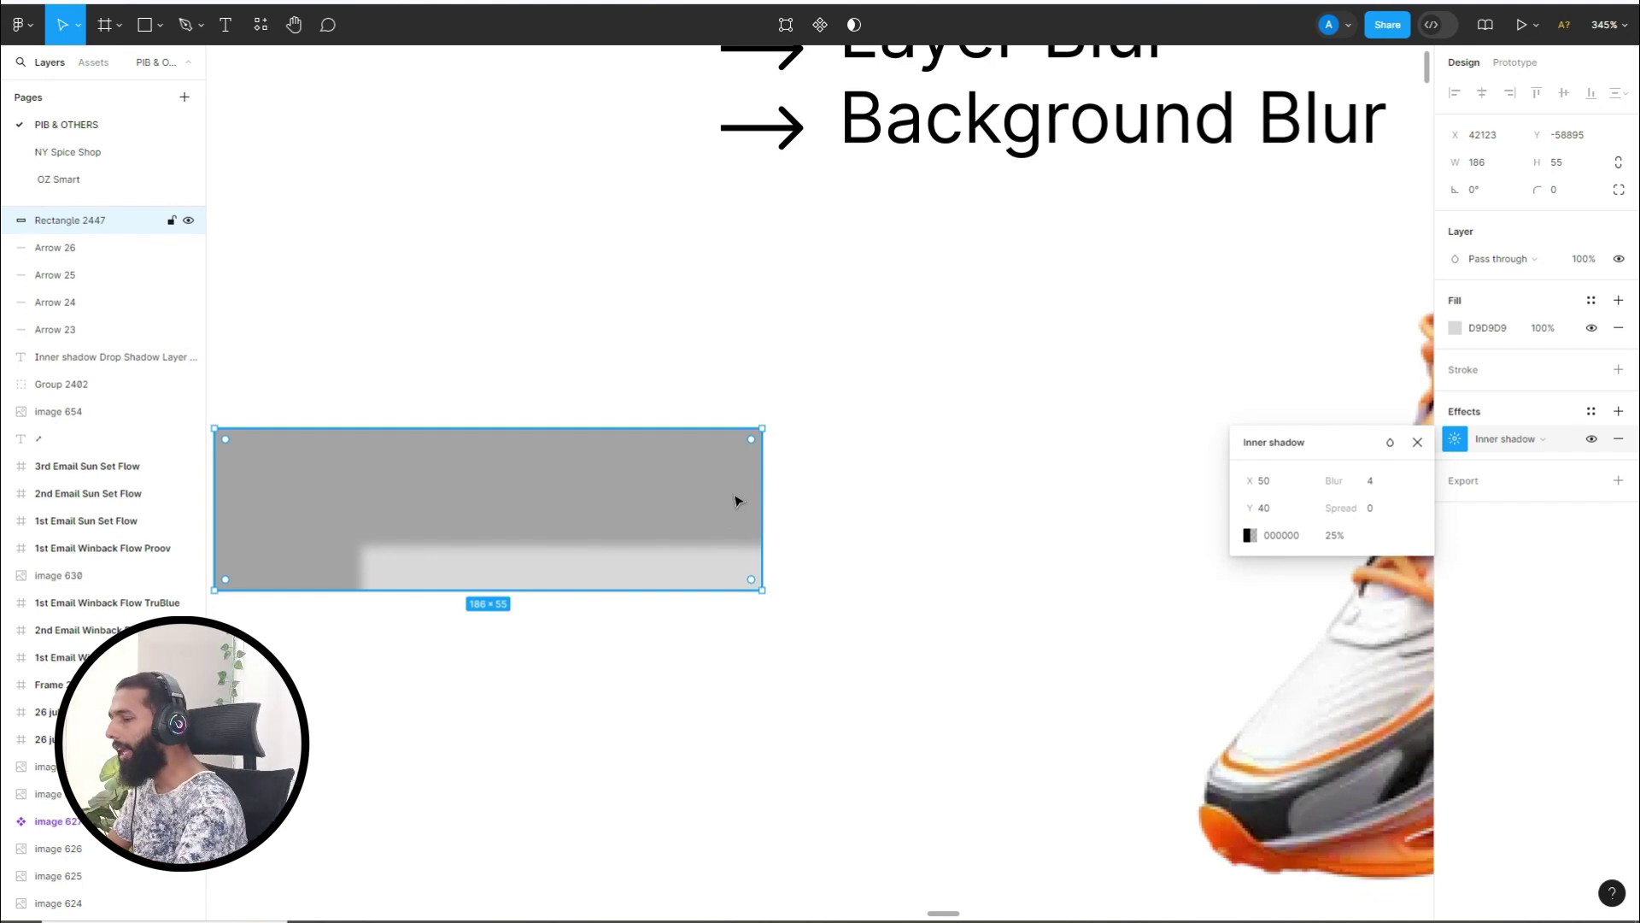
# Set the inner shadow's blur to 15 and its opacity to 60%, and close the effect settings.
pyautogui.click(1370, 484)
pyautogui.write('15')
pyautogui.press('Return')
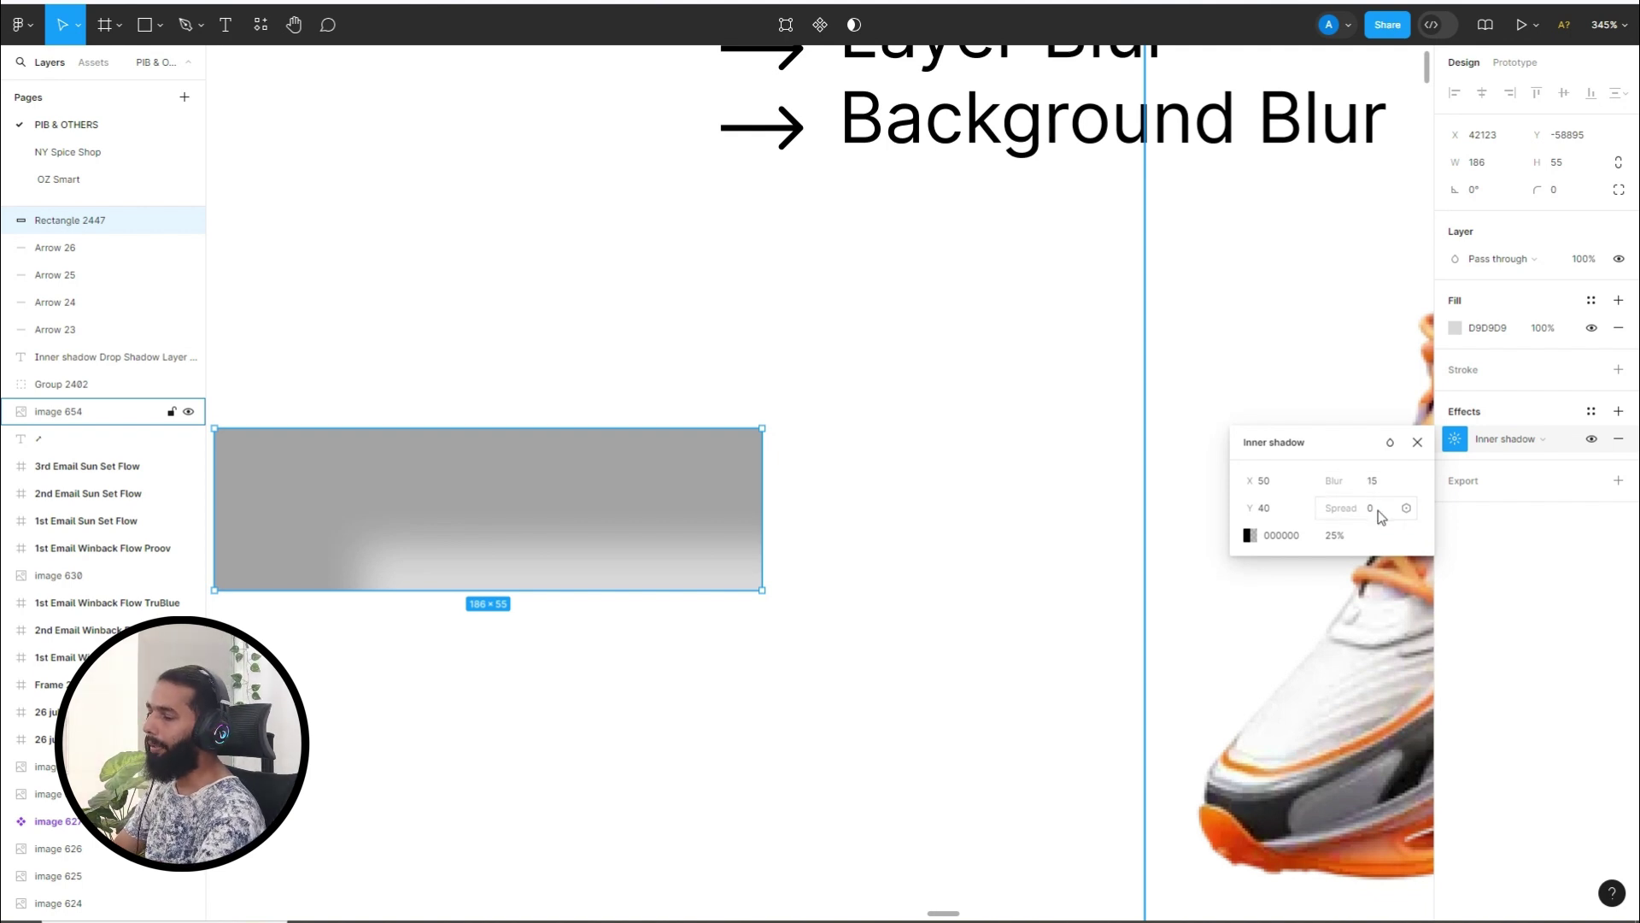
pyautogui.click(1335, 536)
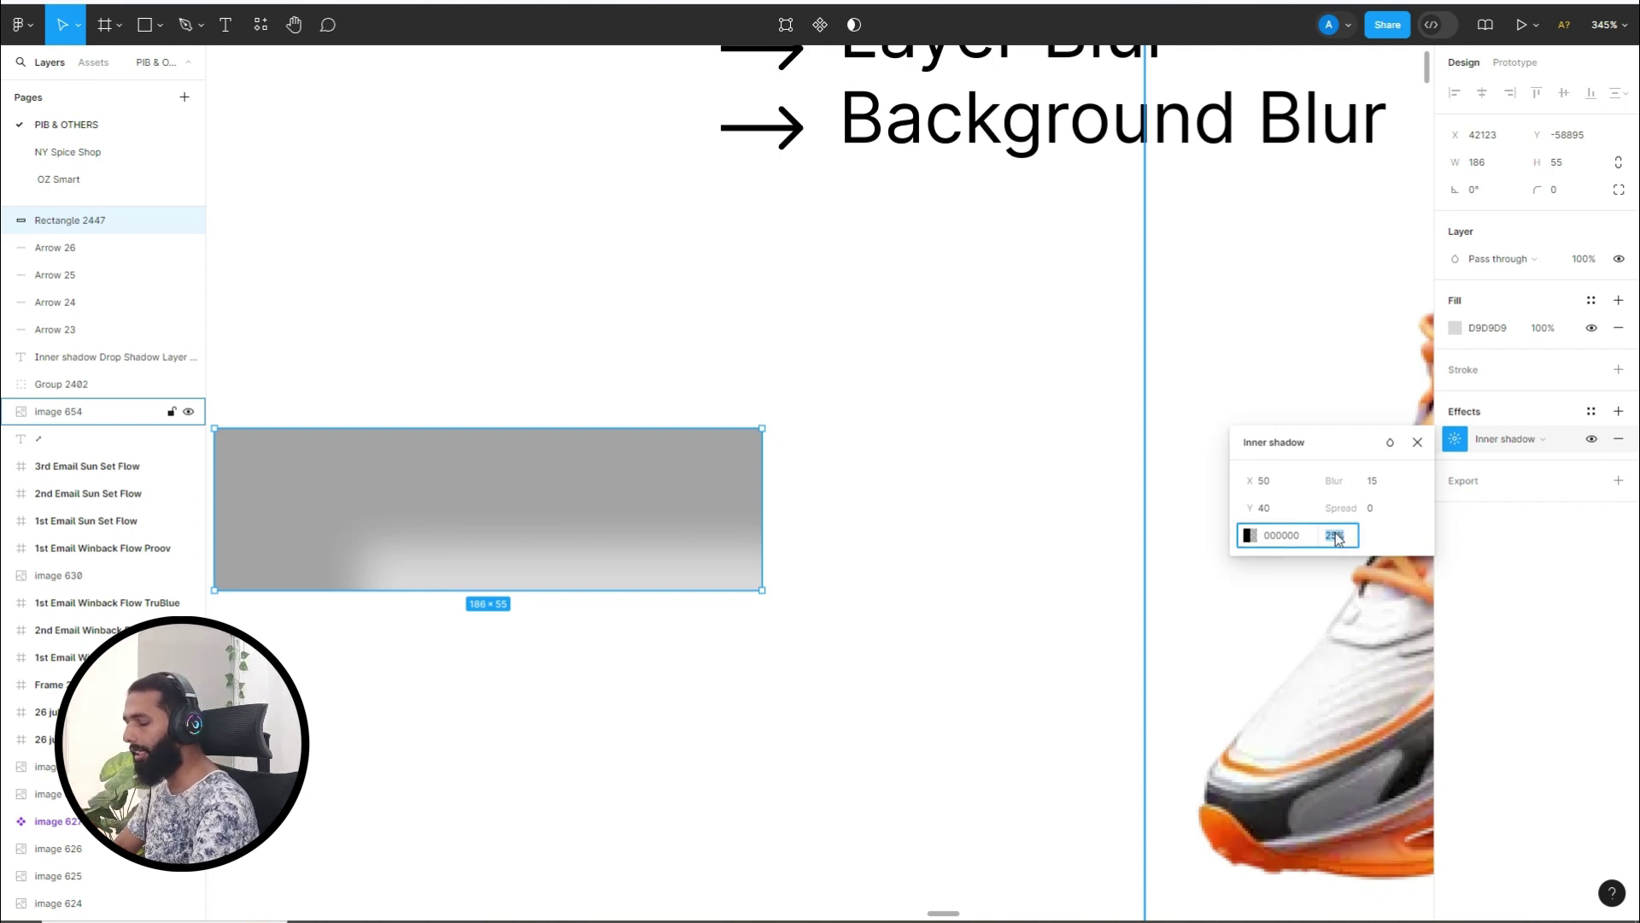
pyautogui.write('60')
pyautogui.press('Return')
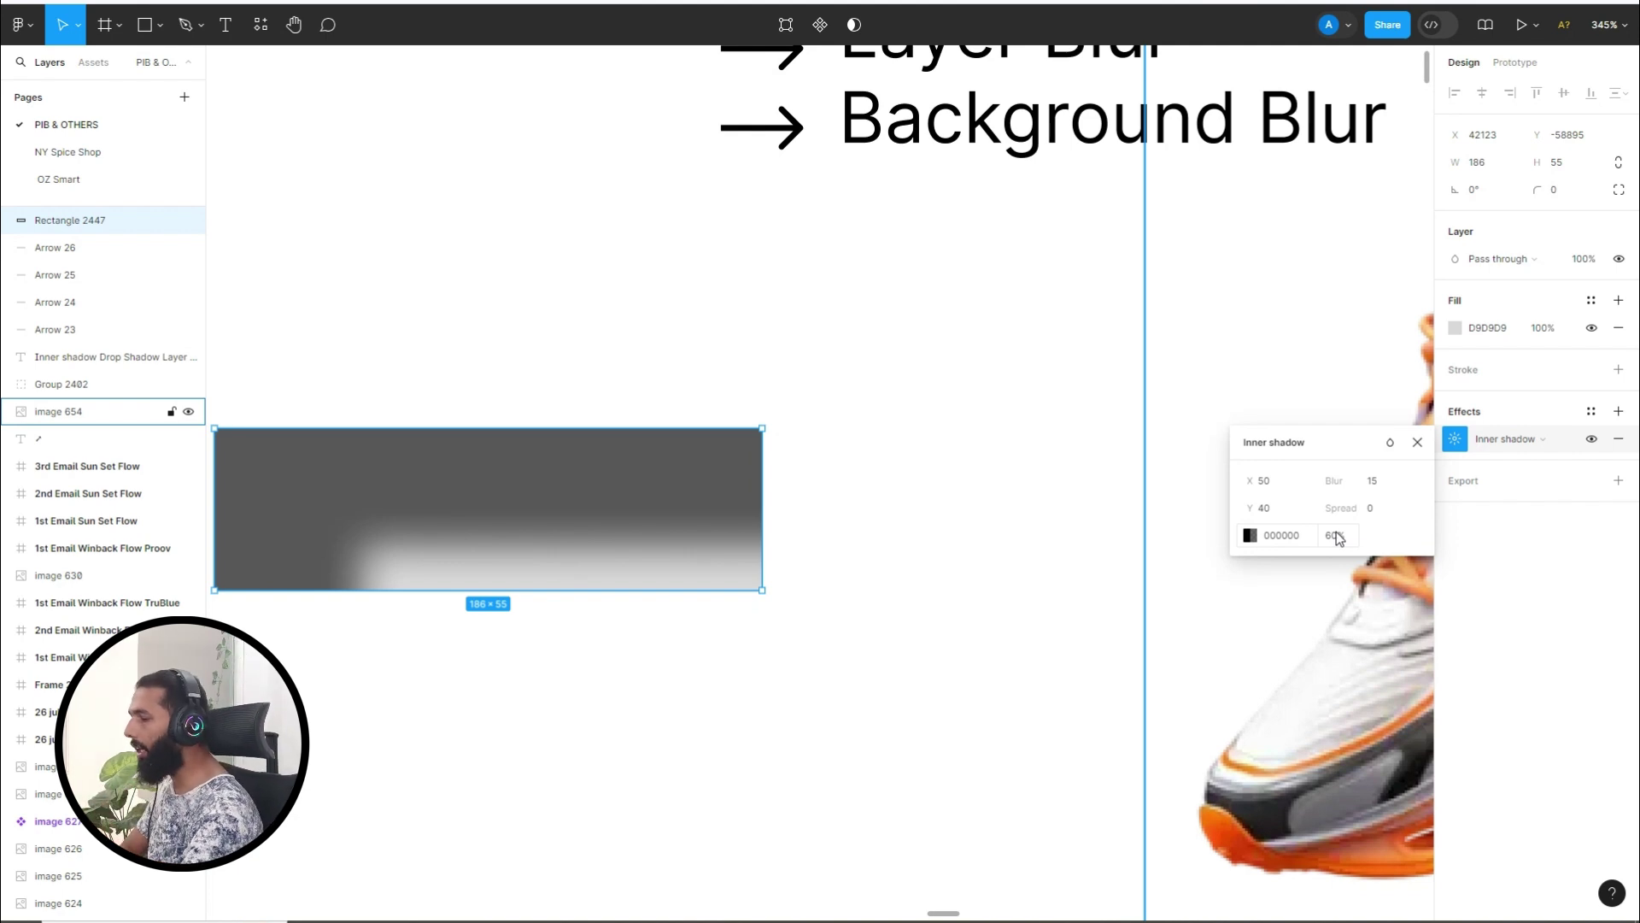
pyautogui.click(1418, 441)
pyautogui.click(700, 689)
pyautogui.scroll(-2, 1362, 595)
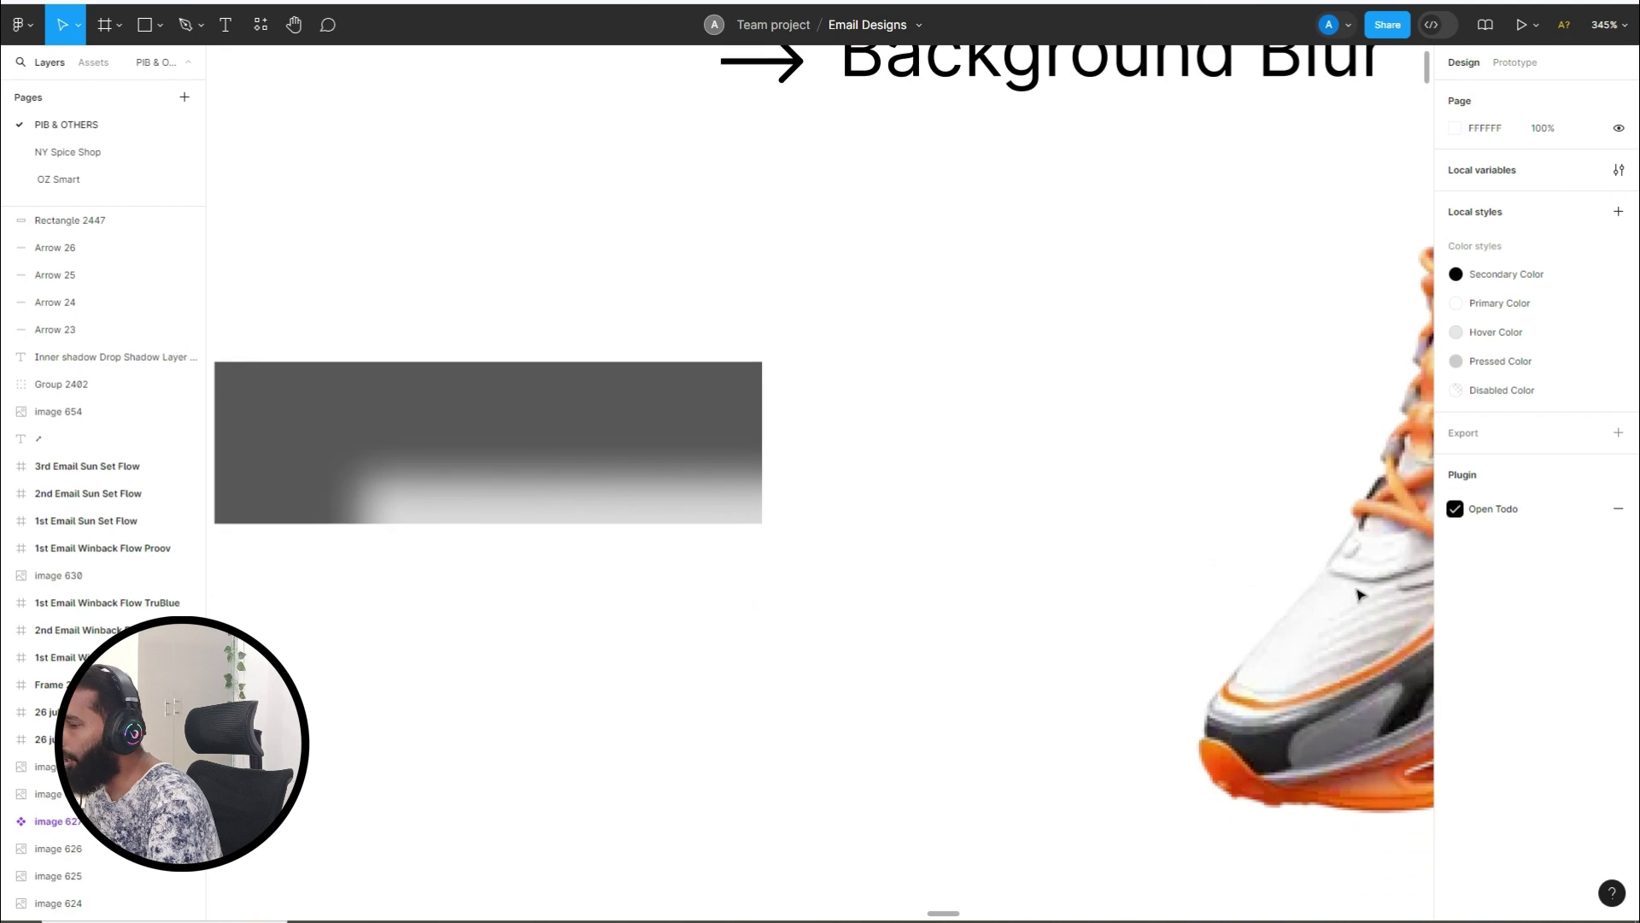
# Switch the rectangle's effect to Drop shadow and delete the rectangle.
pyautogui.click(683, 391)
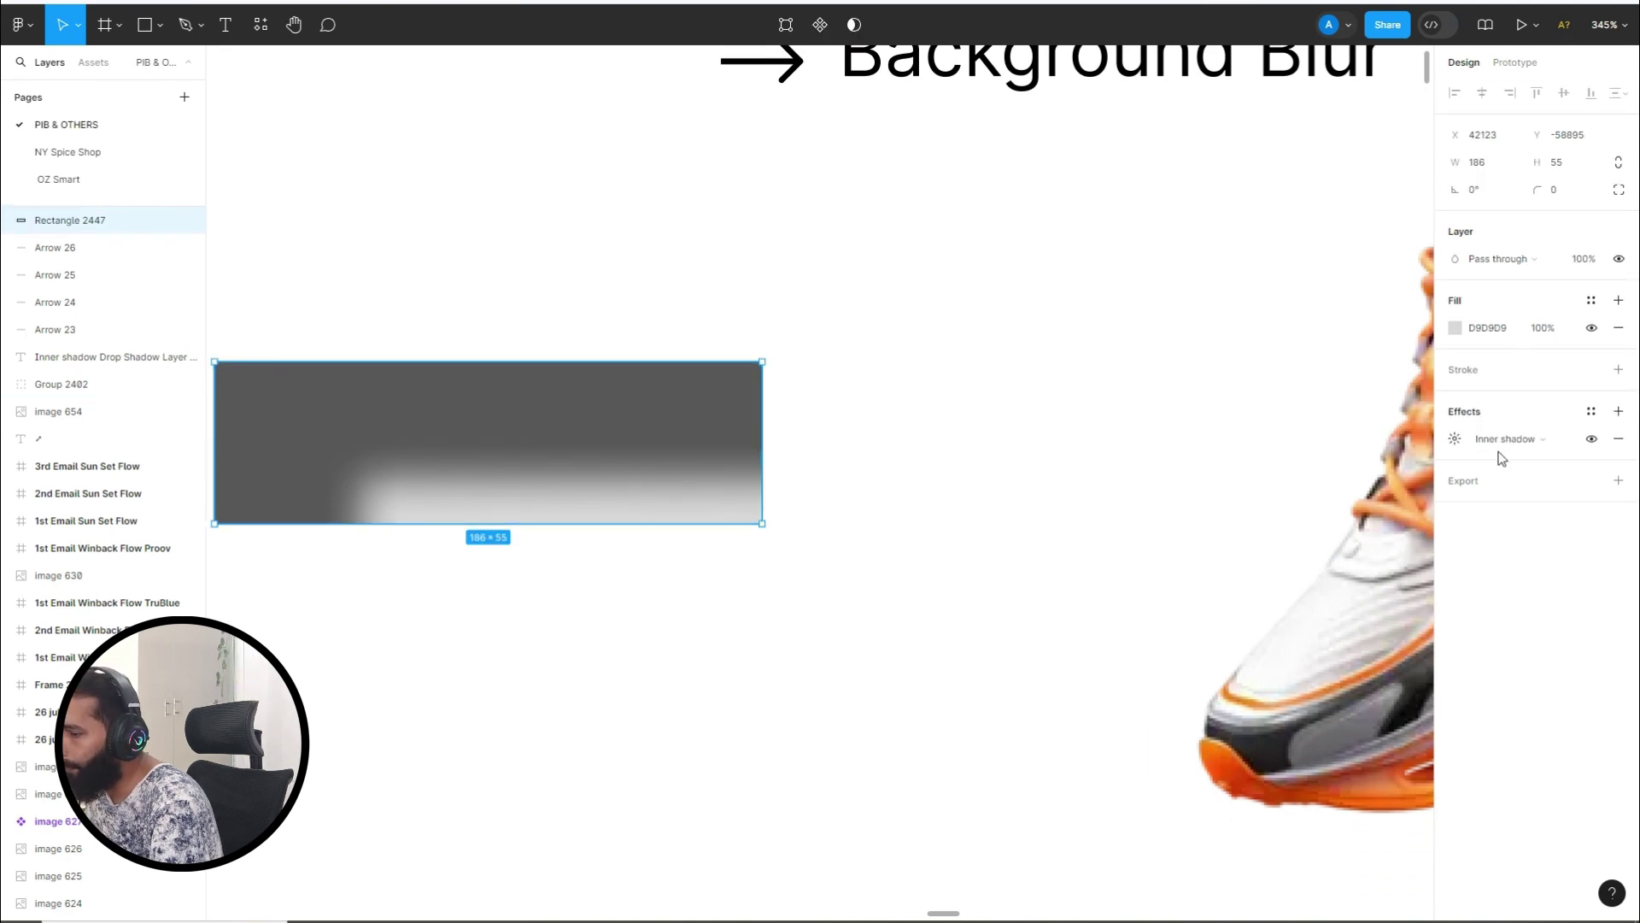
pyautogui.click(1500, 453)
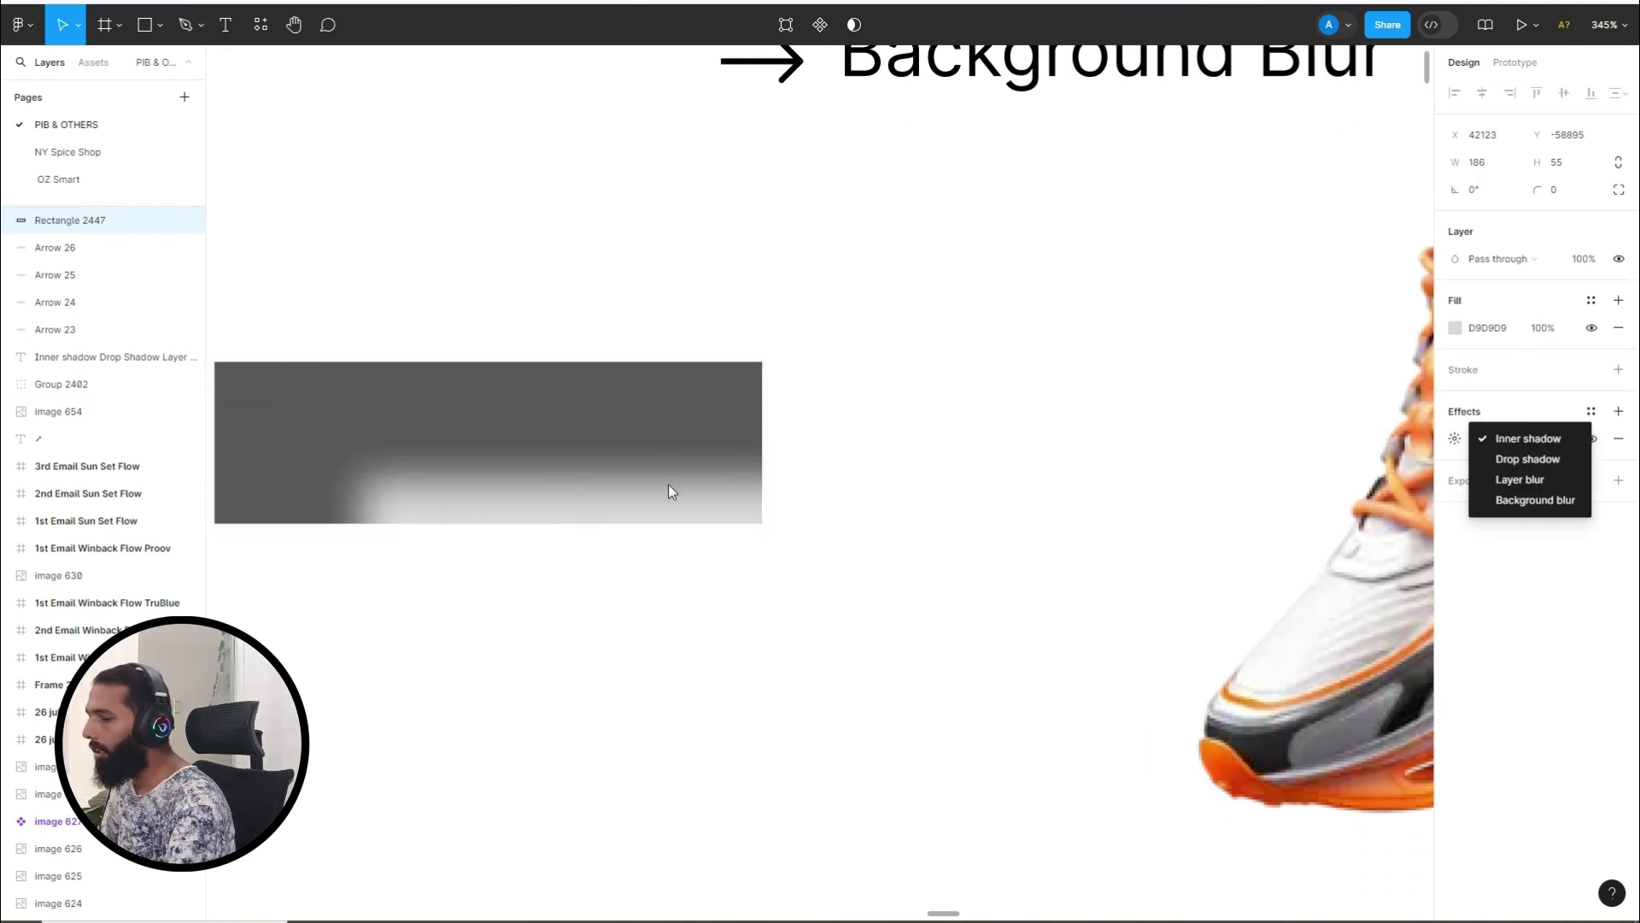
pyautogui.click(1517, 458)
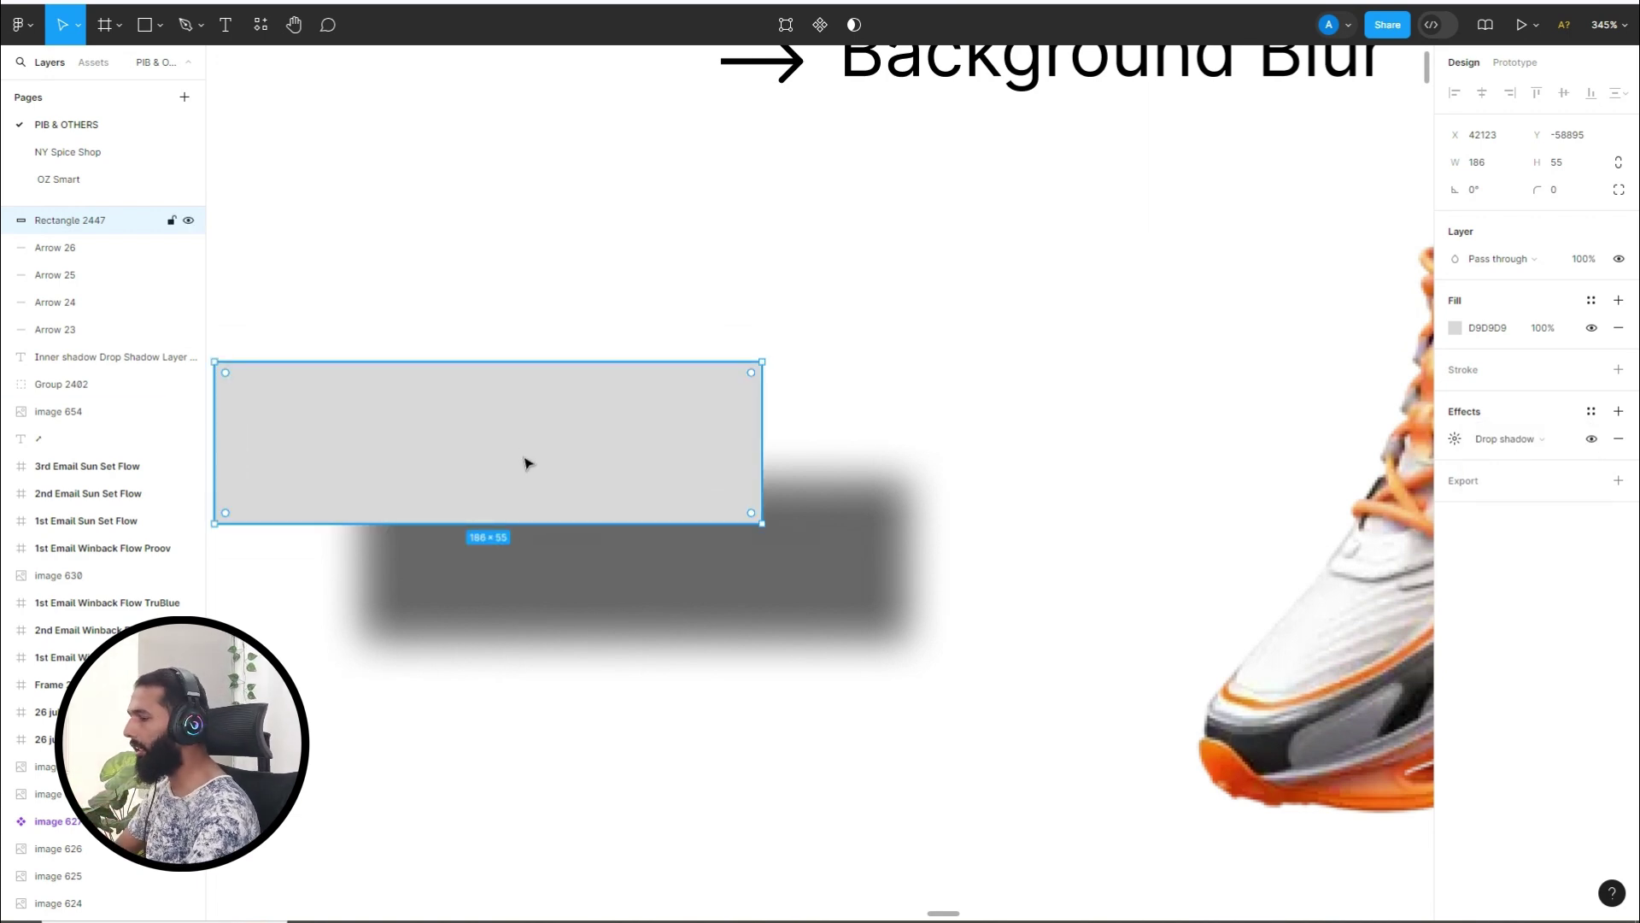
pyautogui.press('Delete')
# Scale the shoe image down to about 254 × 254 and move it clear of the effects text list.
pyautogui.click(1196, 557)
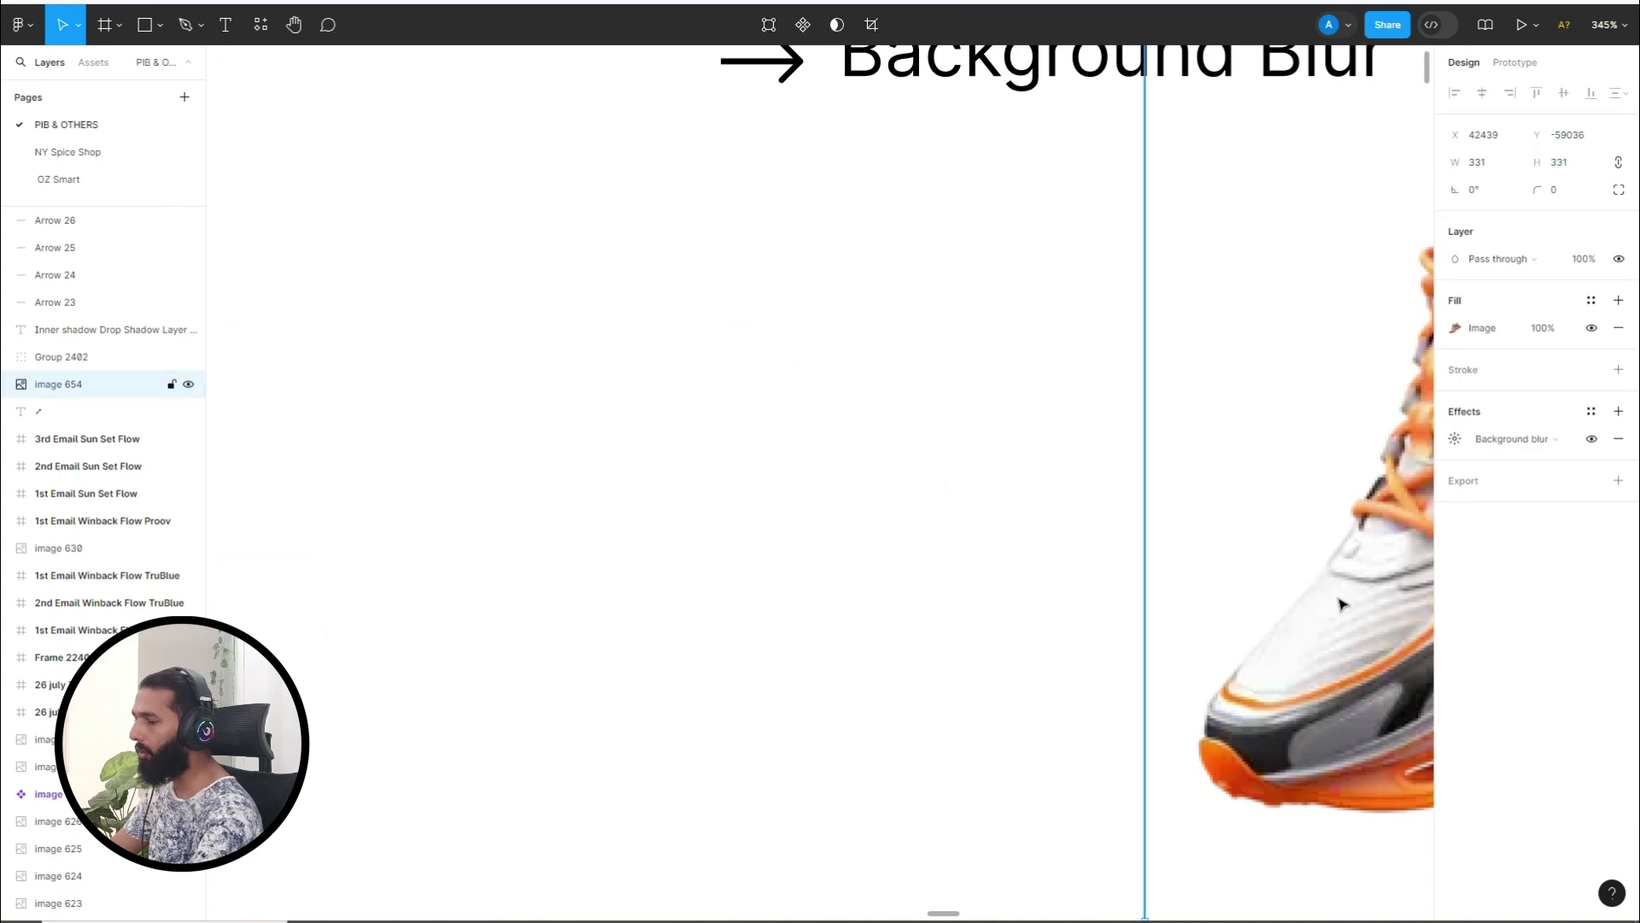
pyautogui.moveTo(1261, 597); pyautogui.dragTo(652, 632)
pyautogui.scroll(-2, 811, 553)
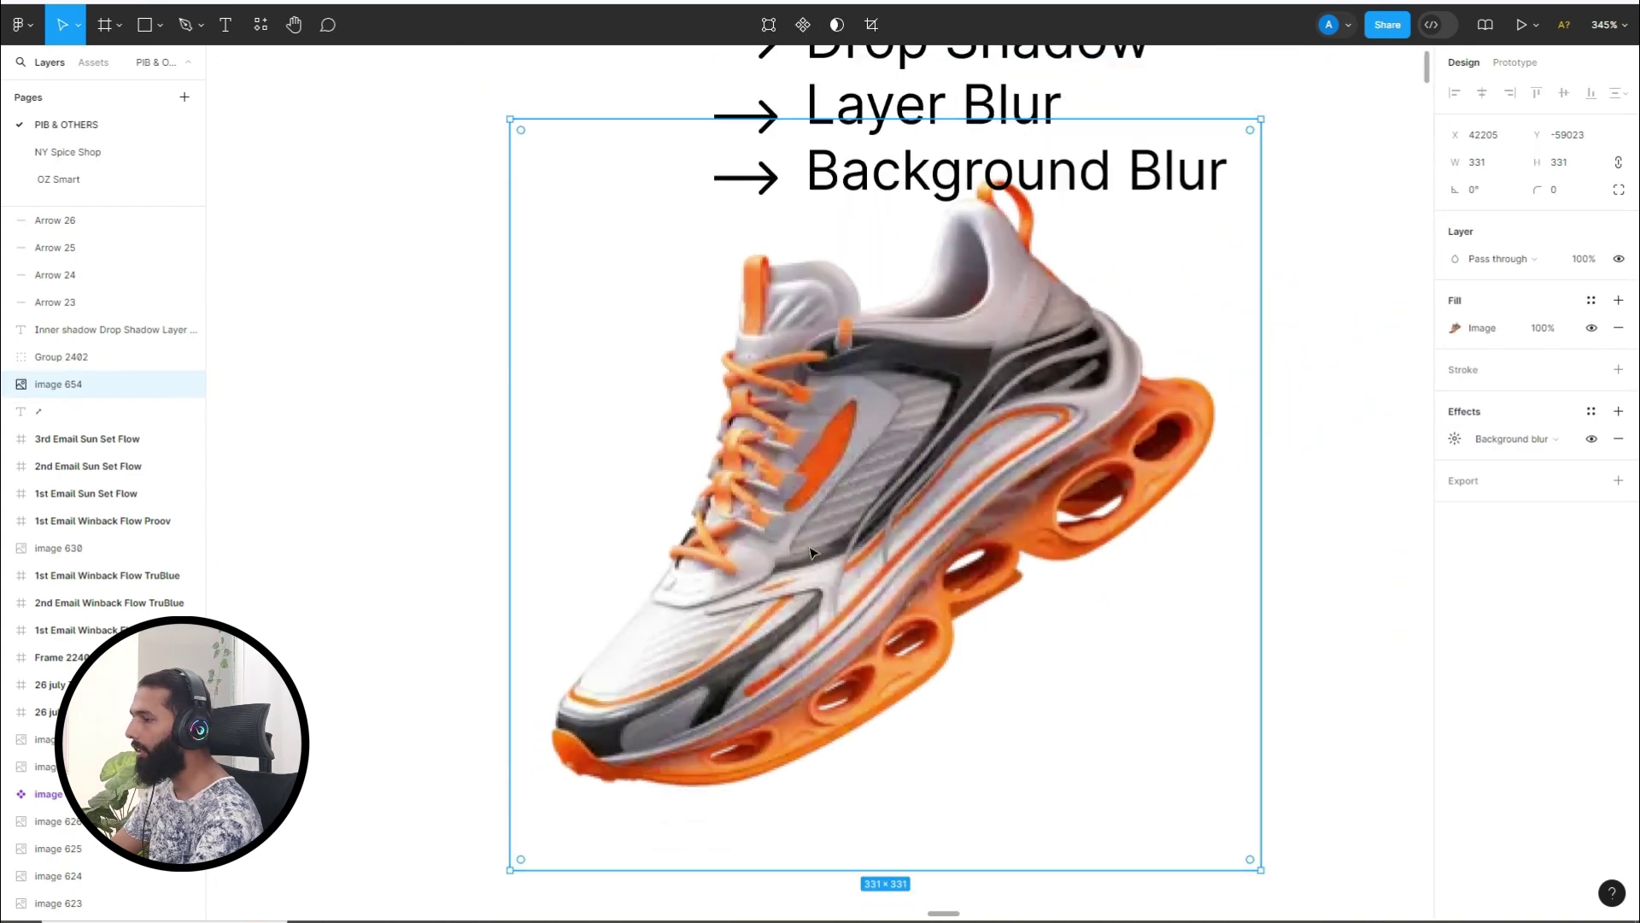
pyautogui.scroll(-3, 940, 486)
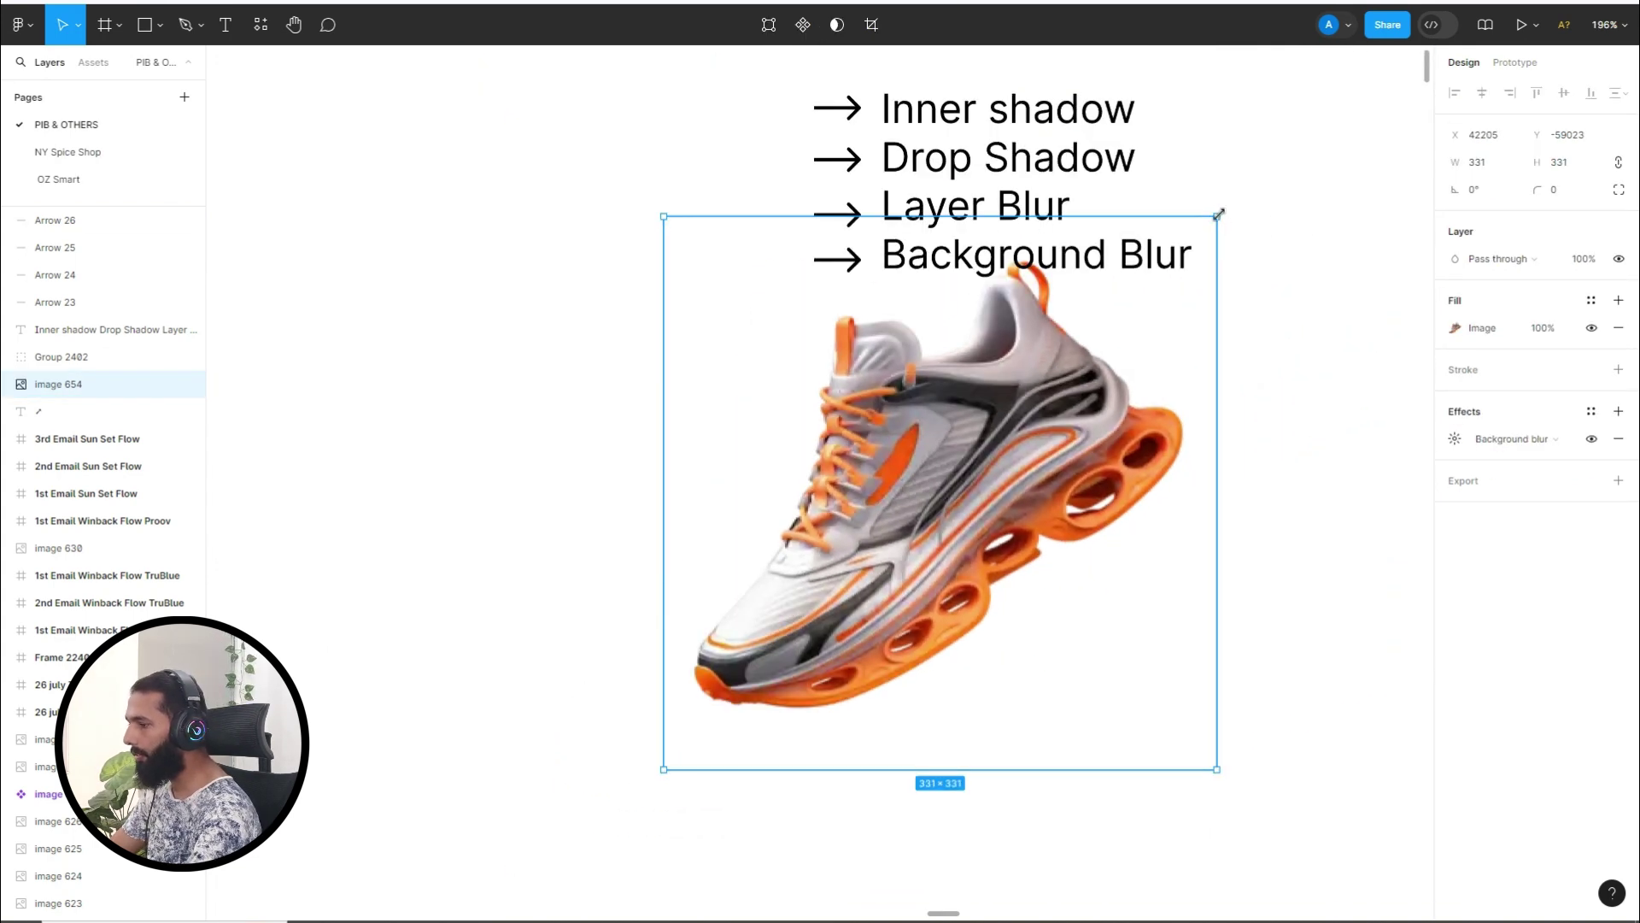
pyautogui.moveTo(1219, 213); pyautogui.dragTo(1084, 330)
pyautogui.moveTo(1078, 496); pyautogui.dragTo(914, 495)
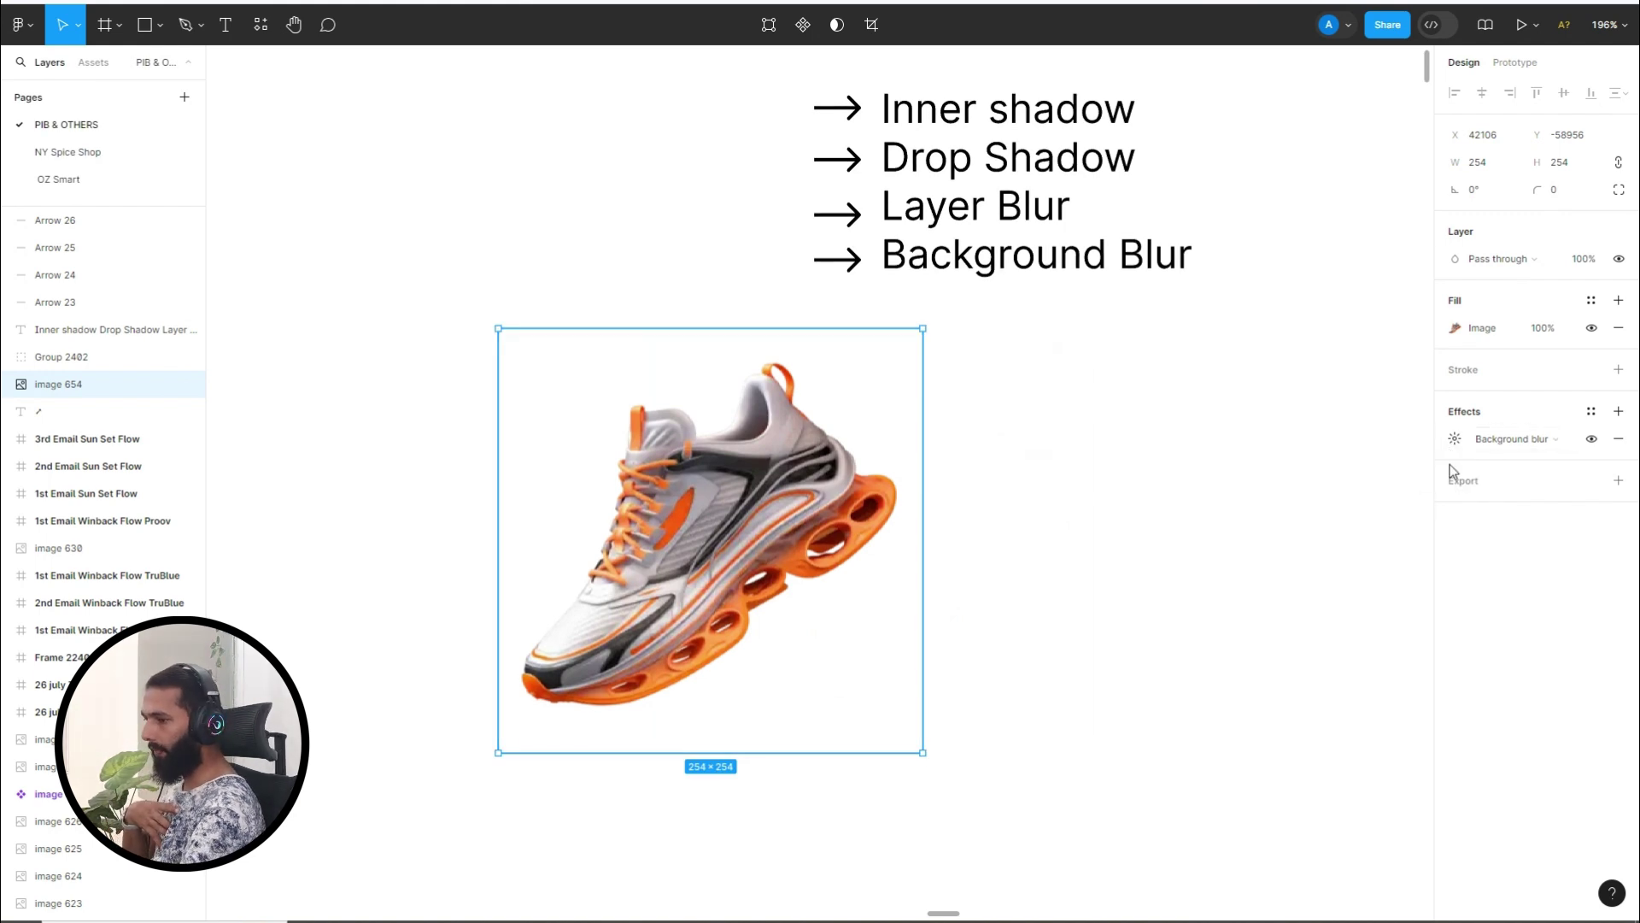
# Change the shoe image's effect from Background blur to Drop shadow.
pyautogui.click(1538, 439)
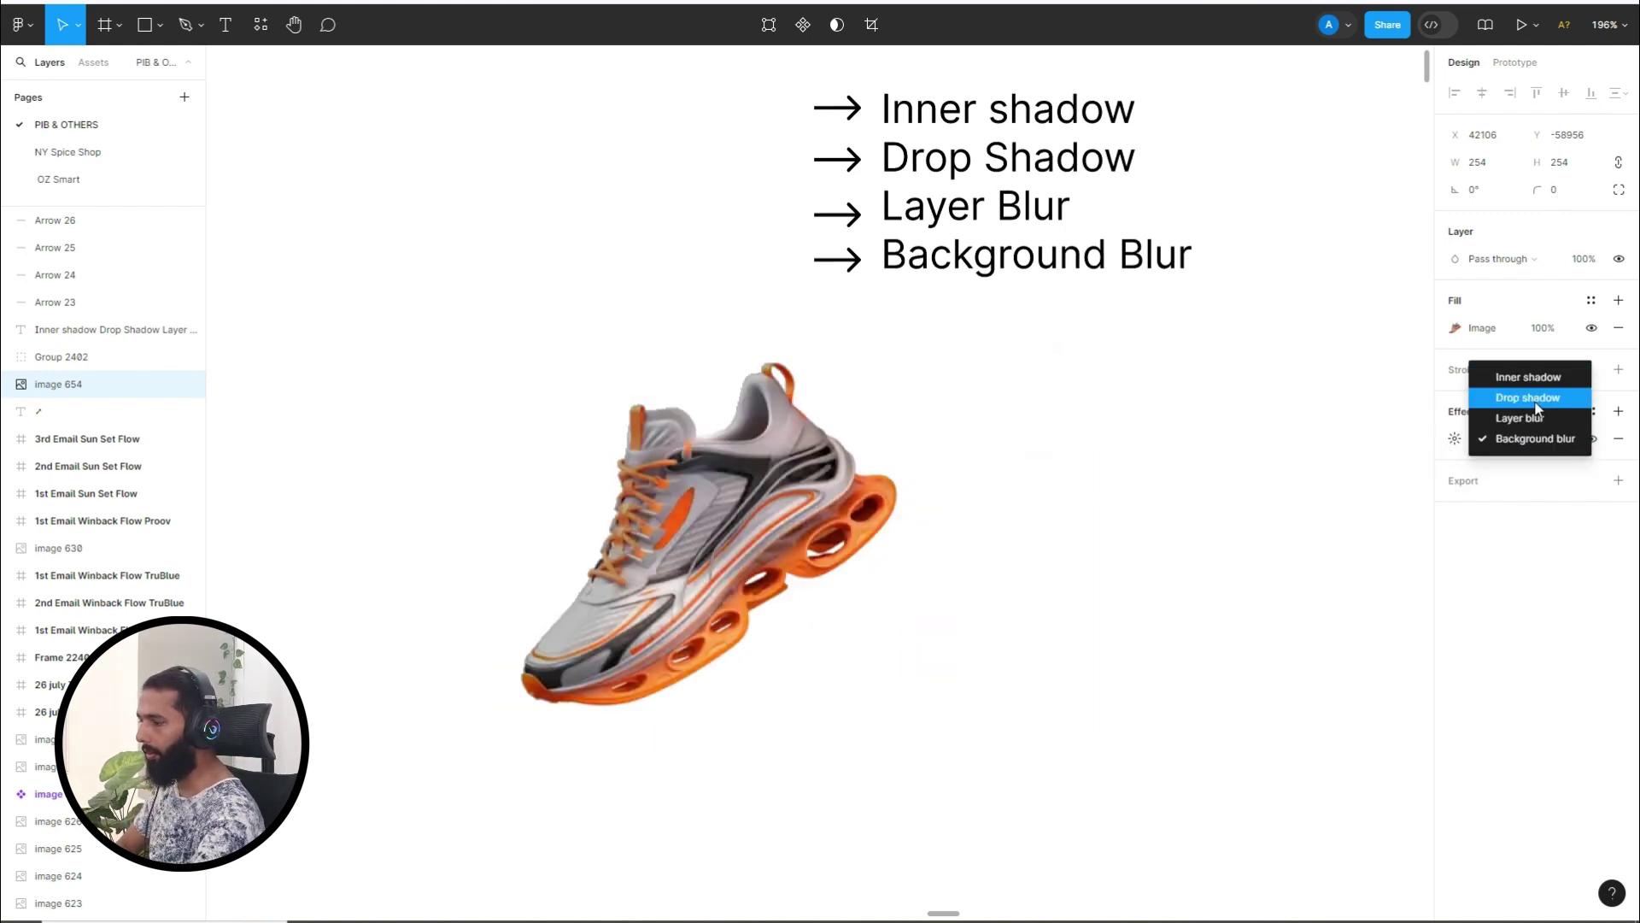
pyautogui.click(1537, 400)
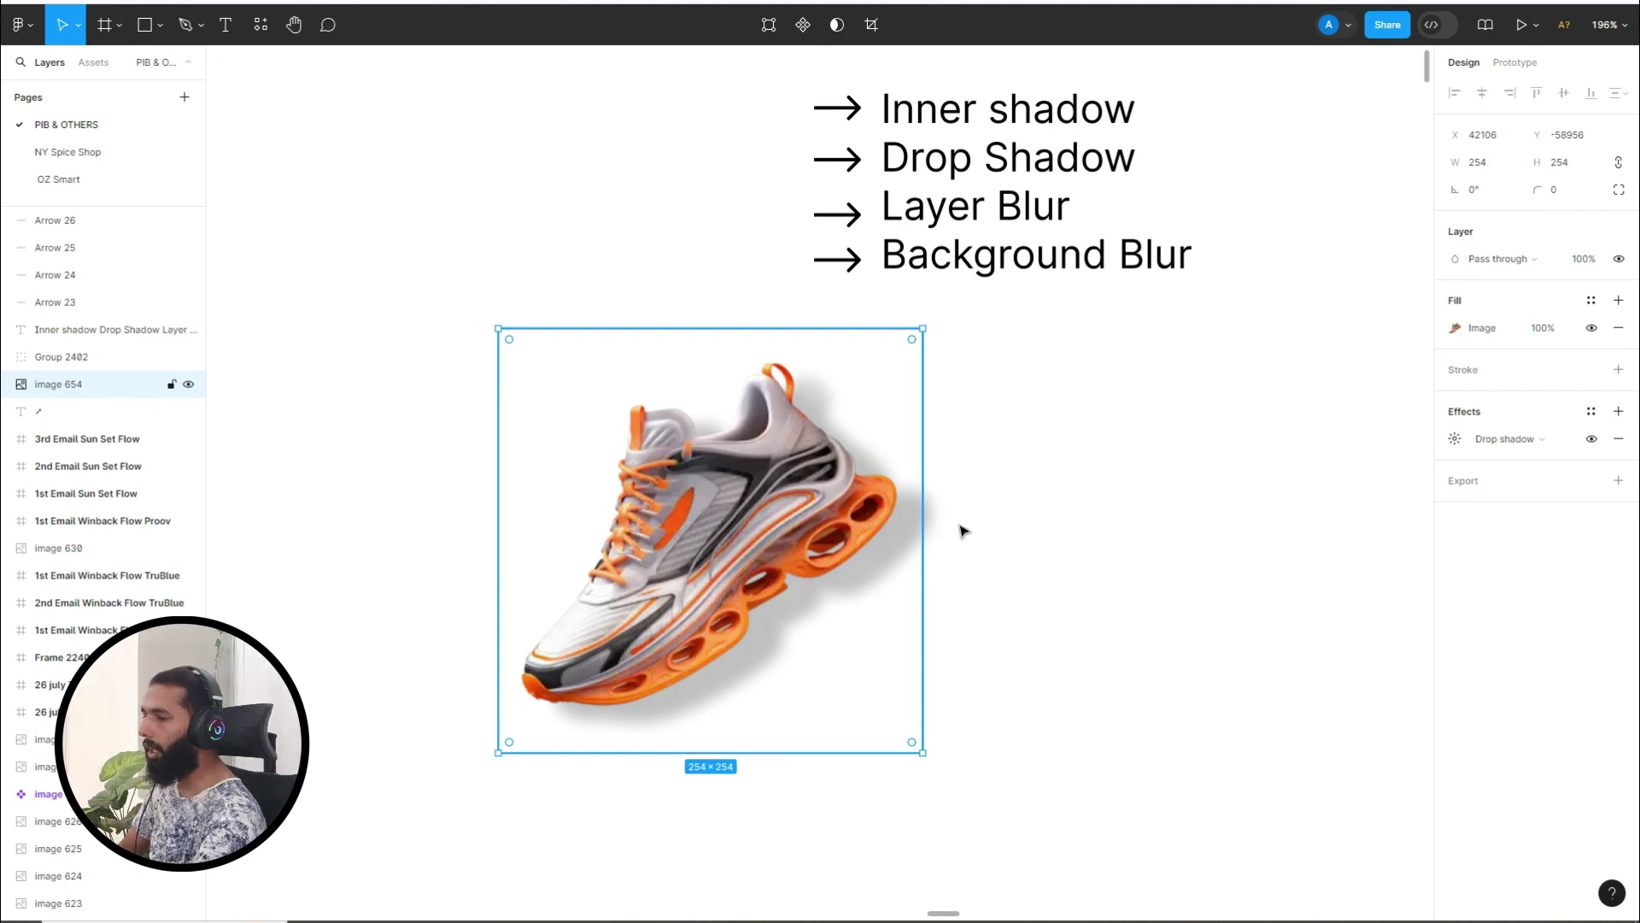
pyautogui.click(1463, 442)
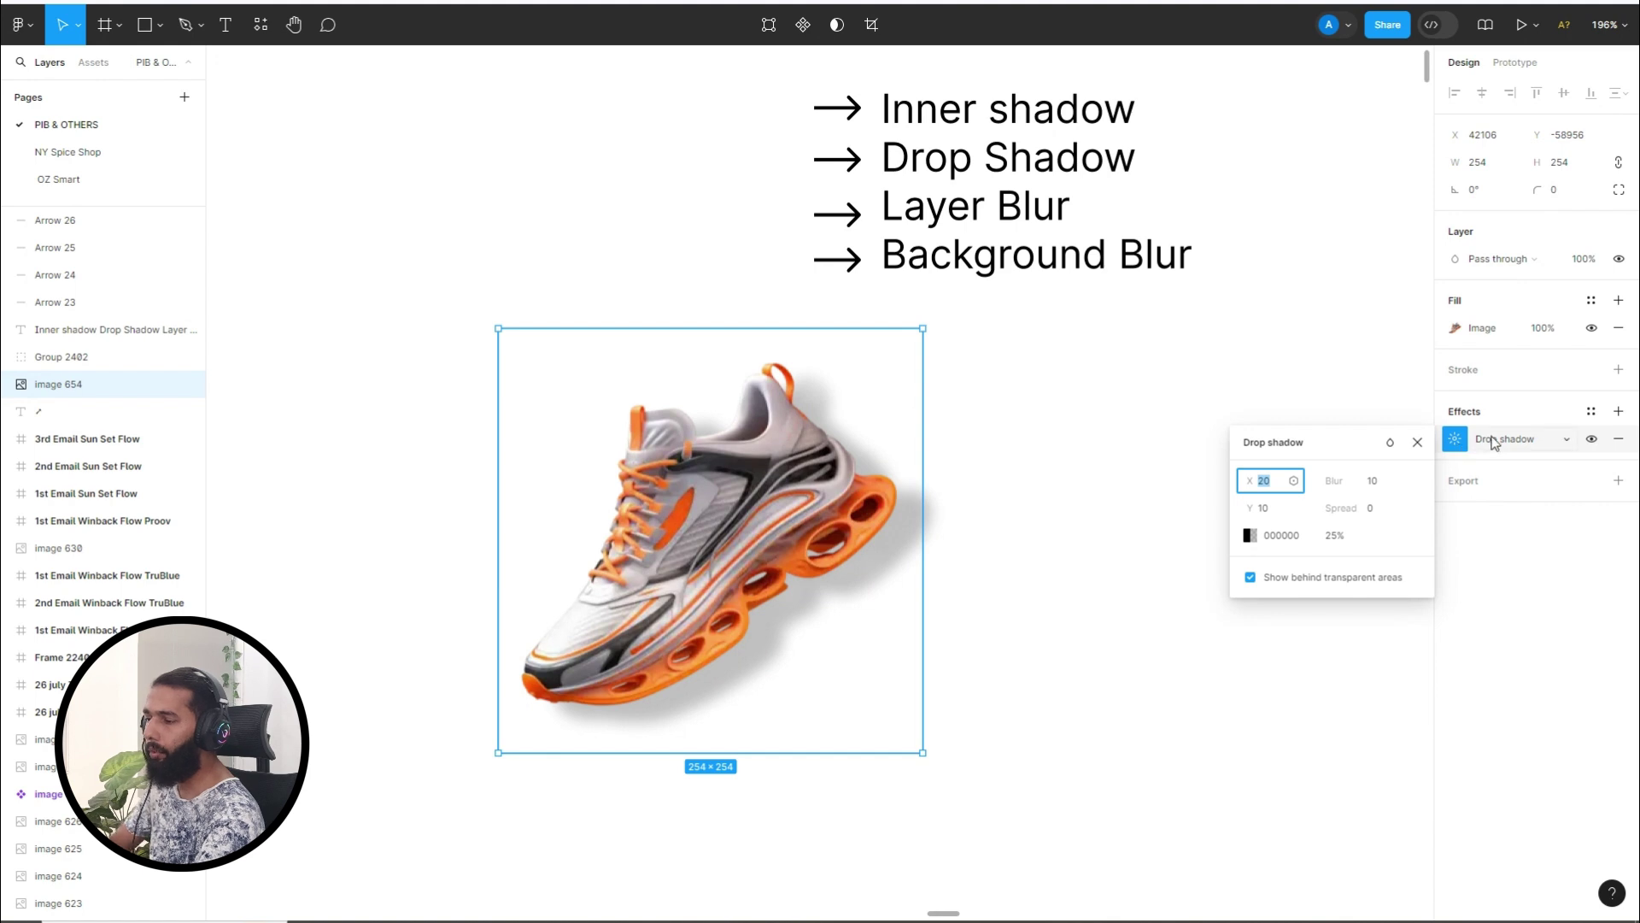
pyautogui.click(1501, 439)
pyautogui.click(1508, 560)
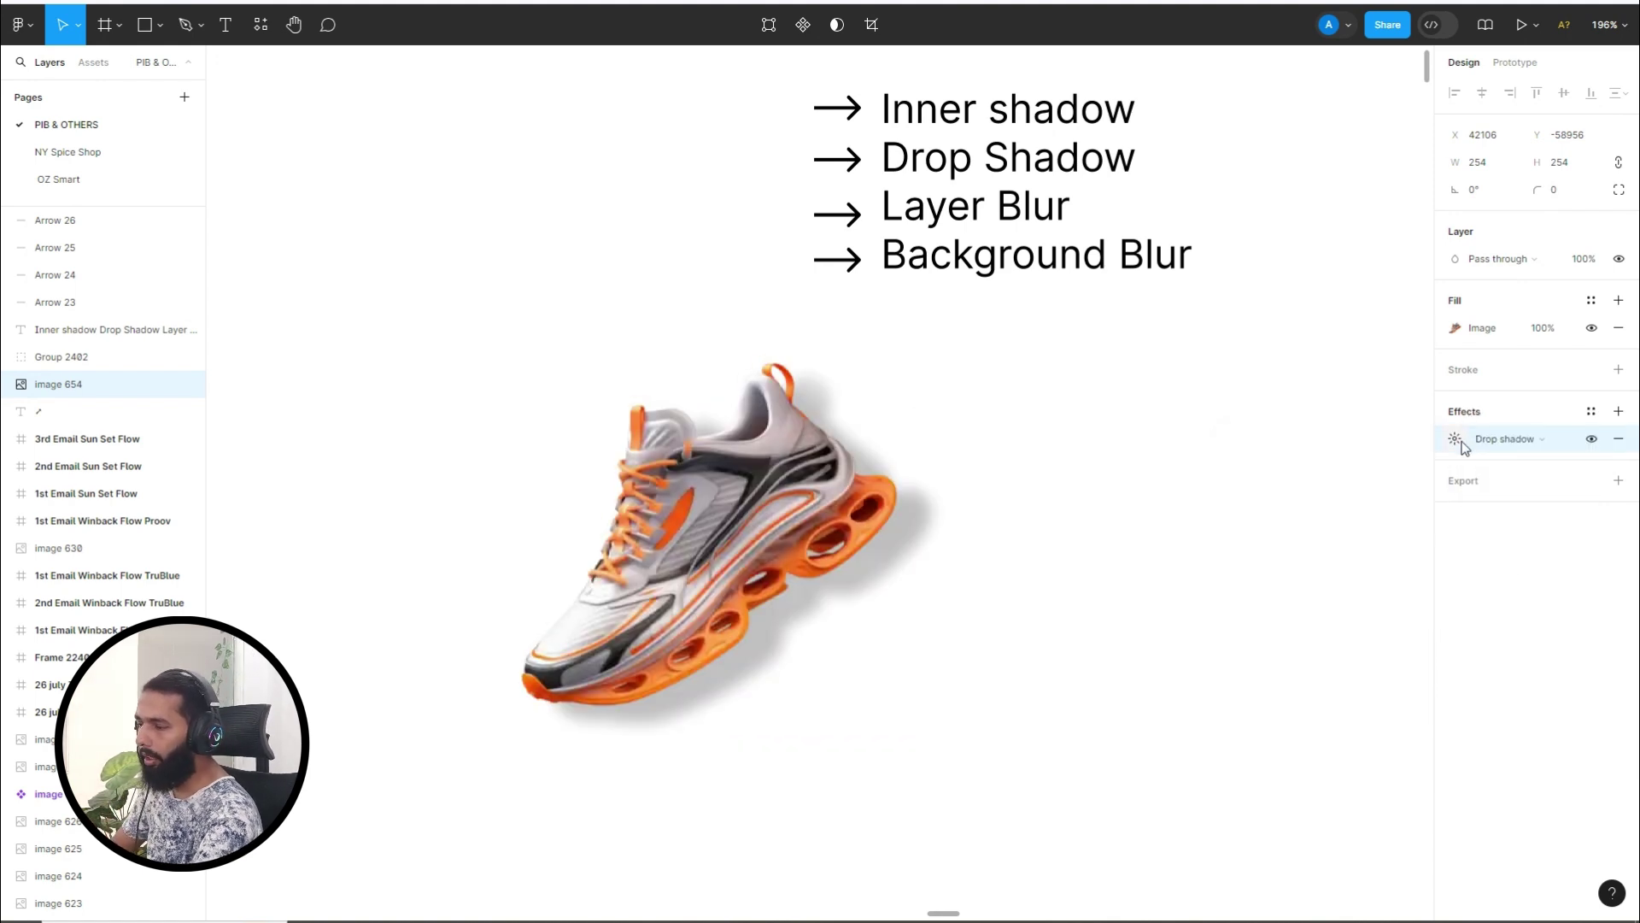
# Set the shoe's drop shadow to X 40, Y 15 and blur 20.
pyautogui.click(1457, 439)
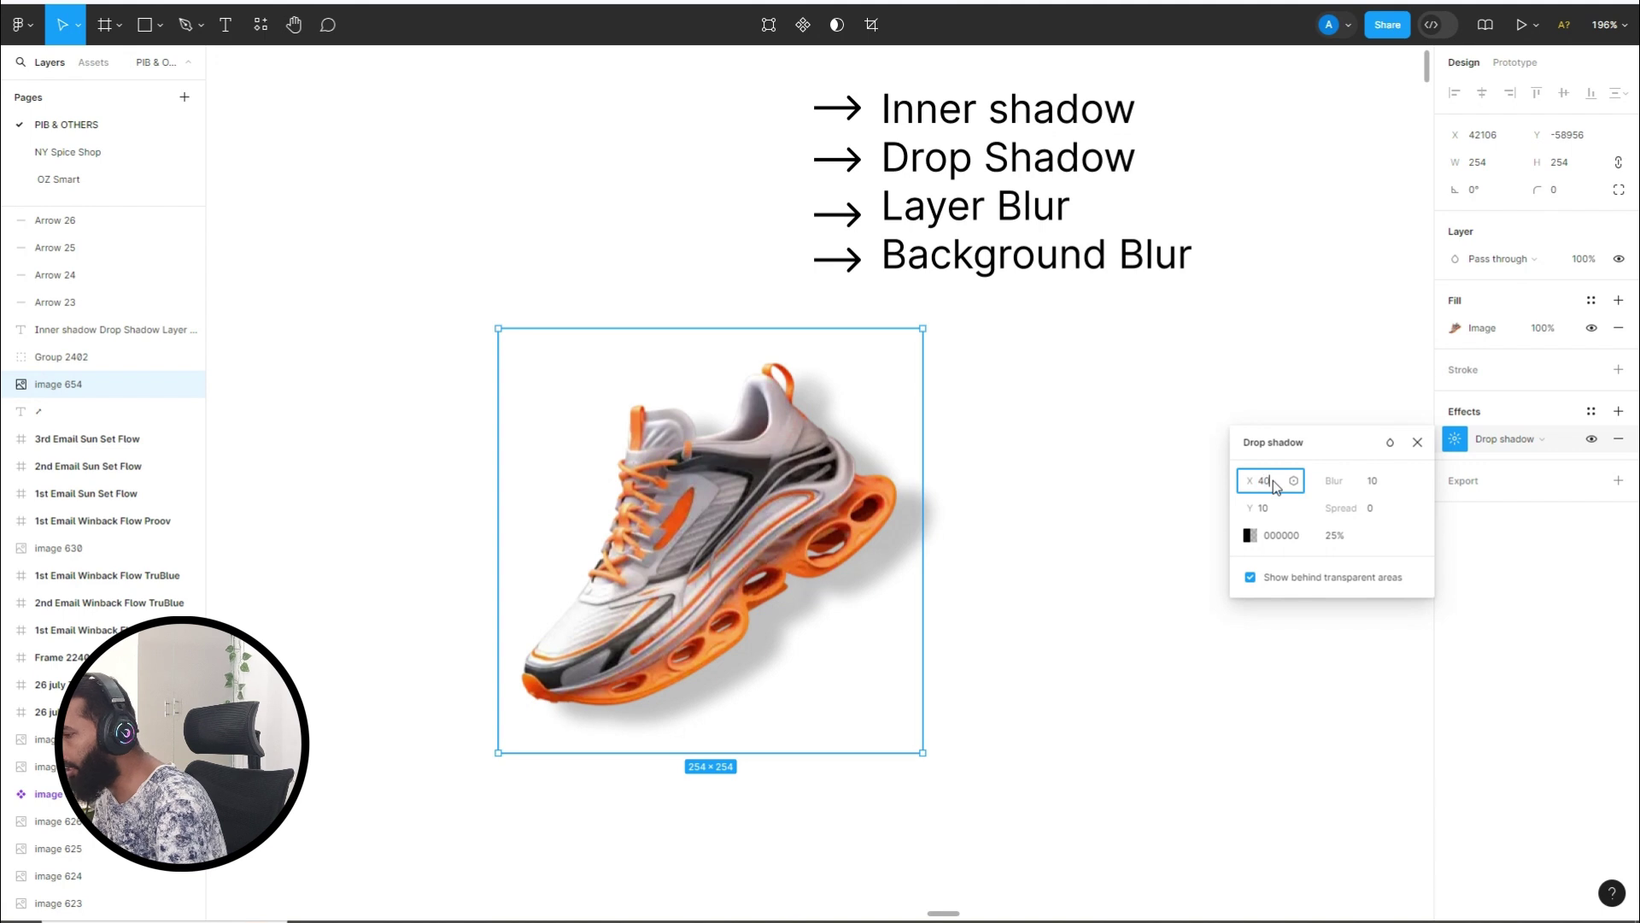
pyautogui.press('Return')
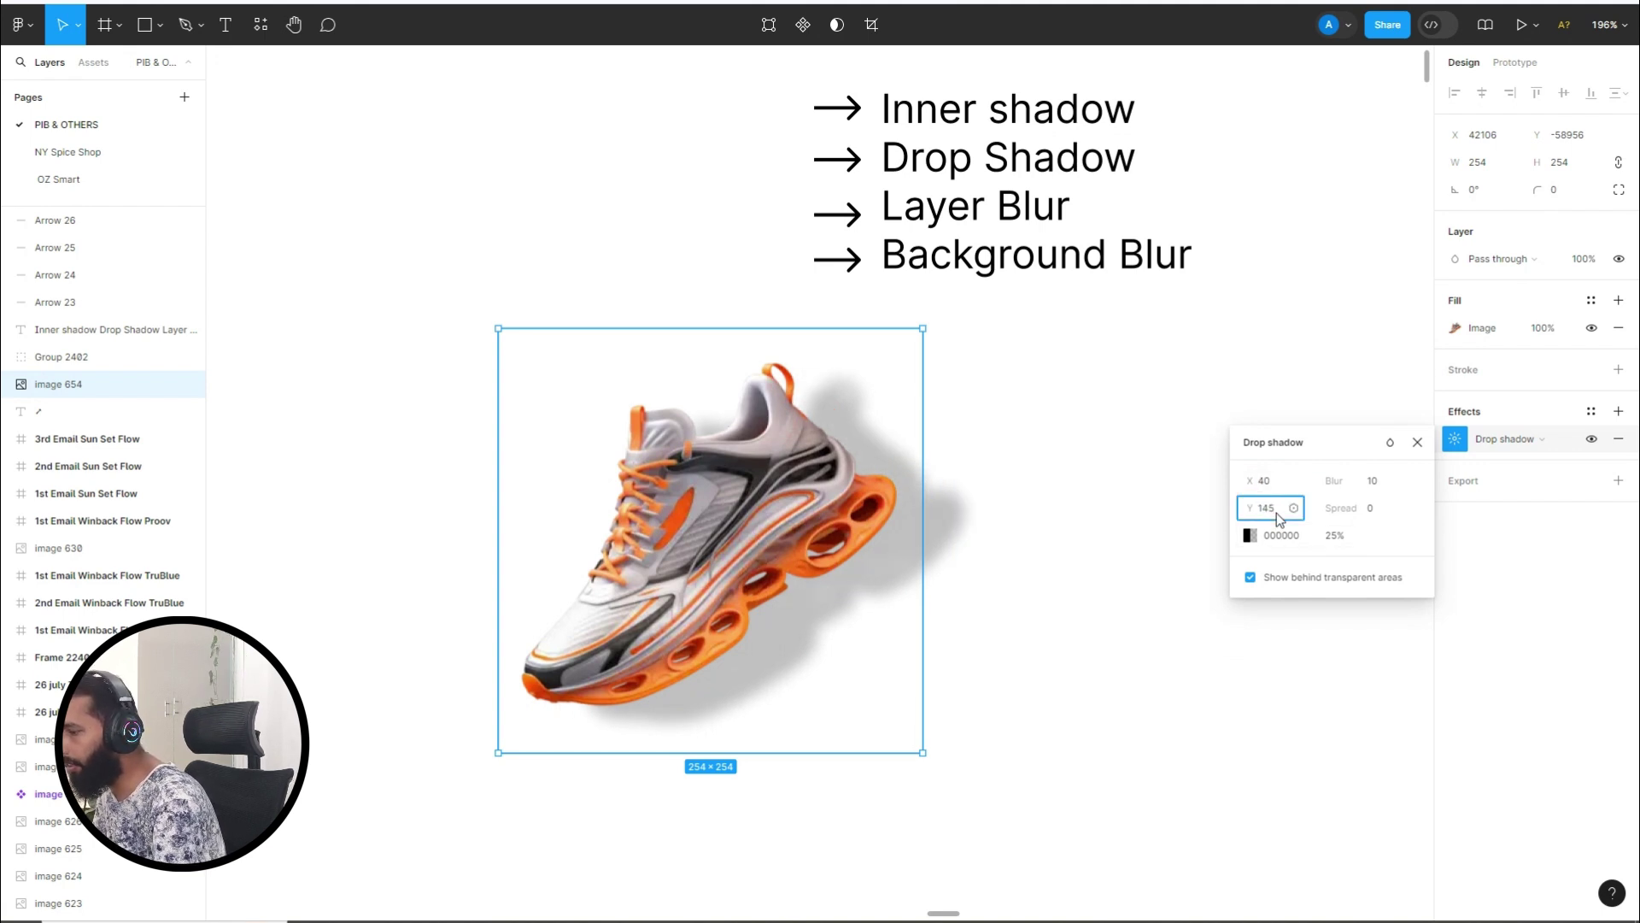
pyautogui.press('Return')
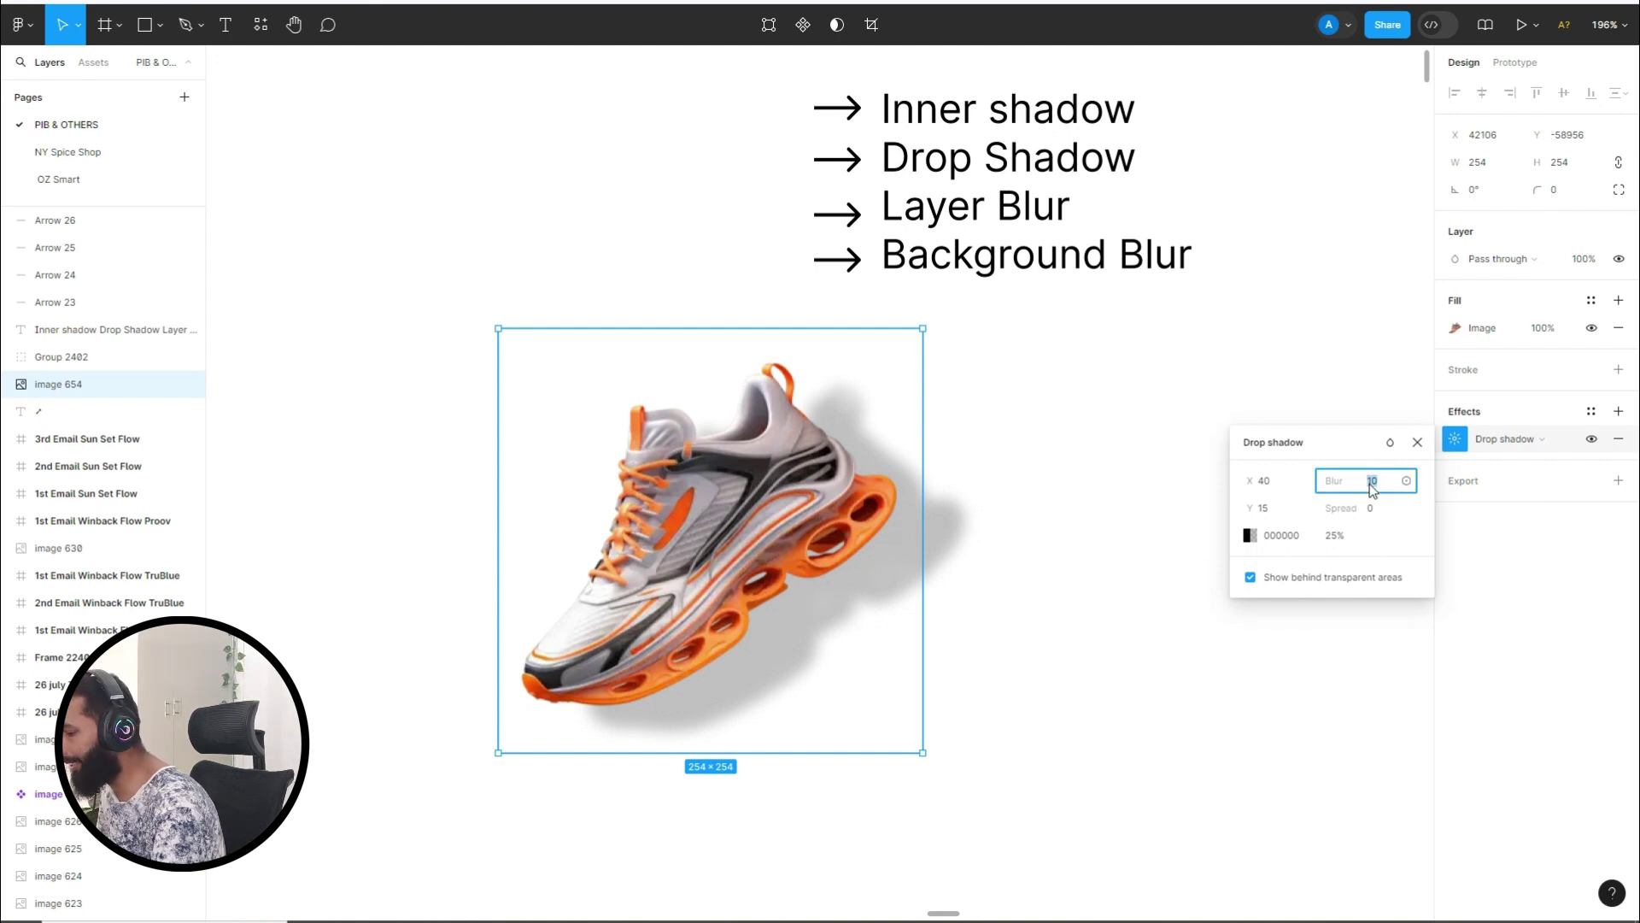
pyautogui.press('Return')
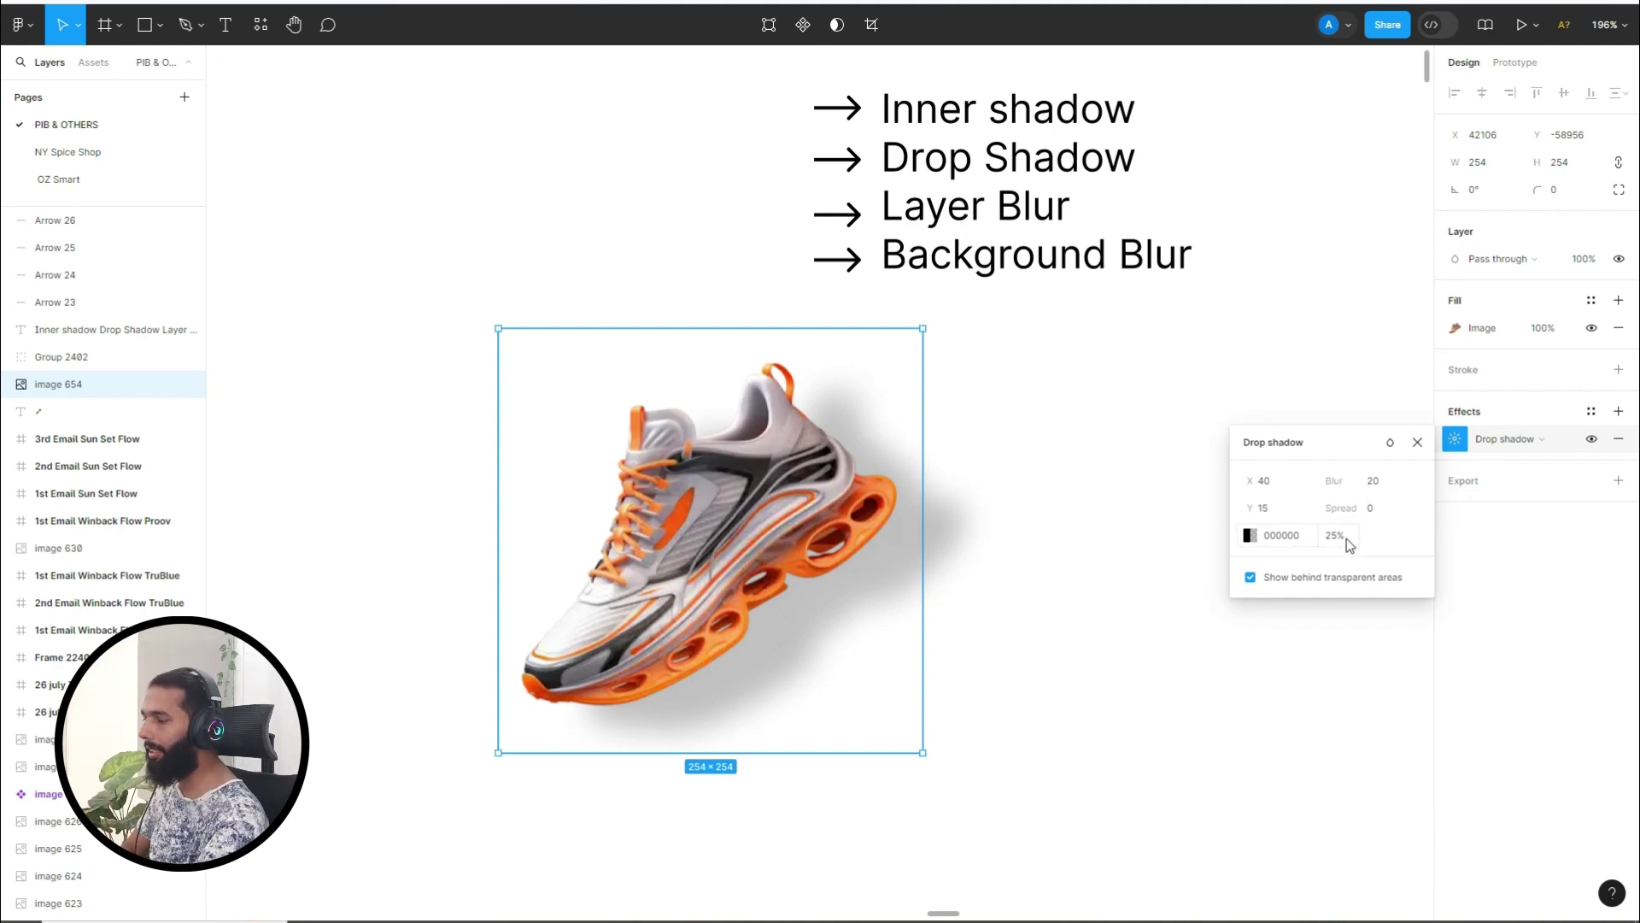
# Change the shoe's drop shadow colour to red FF1616, close the effect settings and deselect the image.
pyautogui.click(1249, 536)
pyautogui.click(1212, 482)
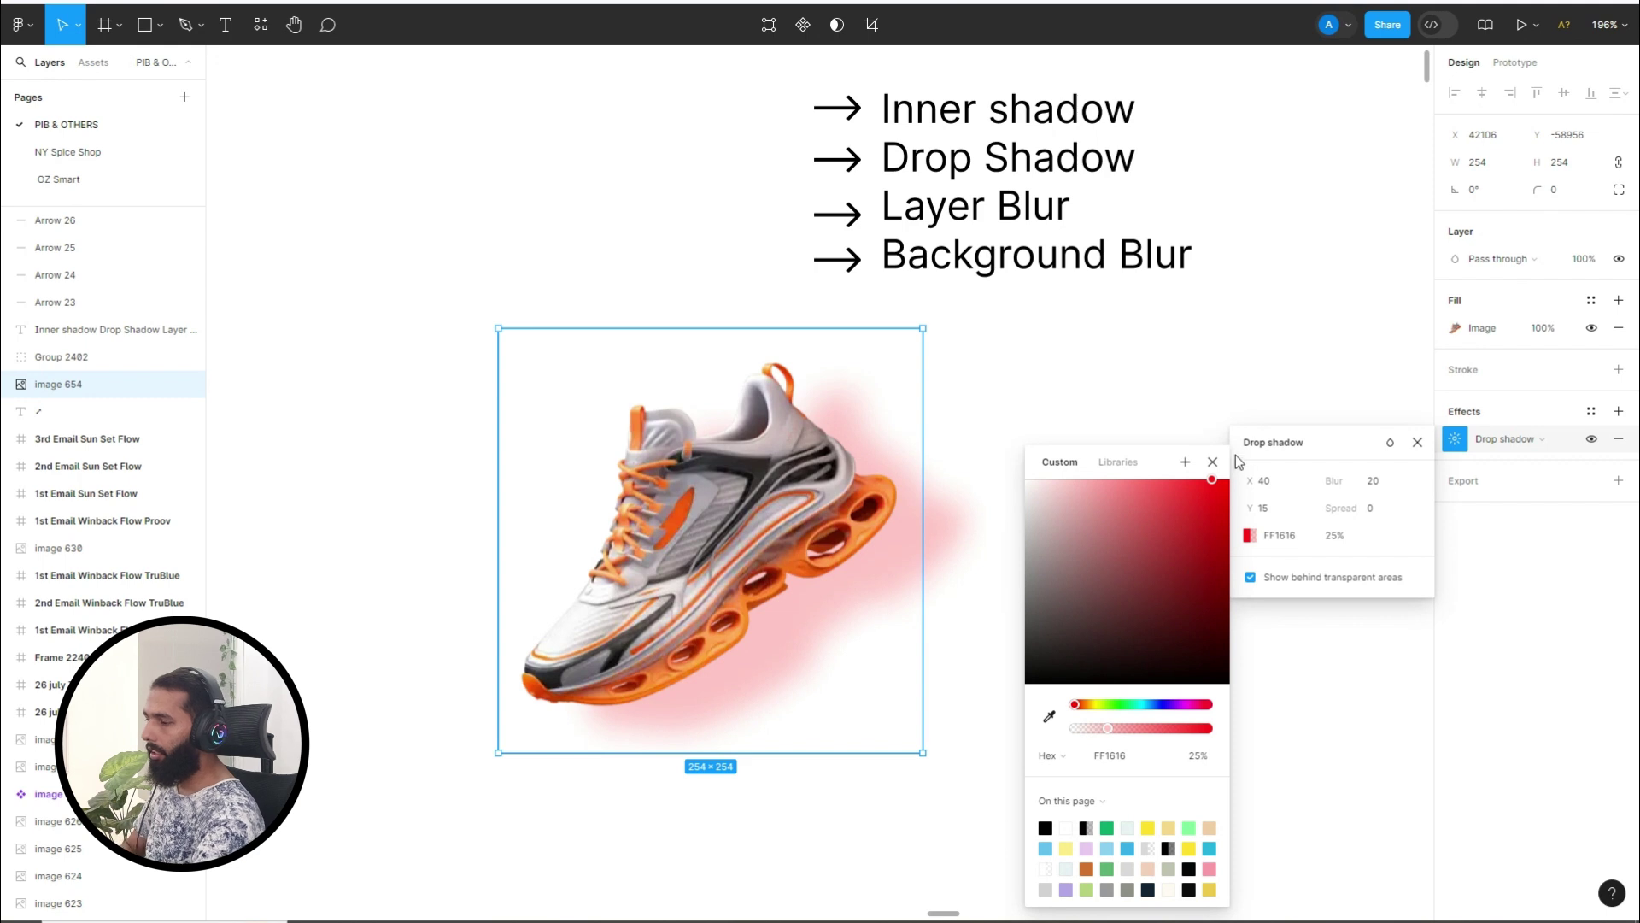
pyautogui.click(1227, 476)
pyautogui.click(1417, 443)
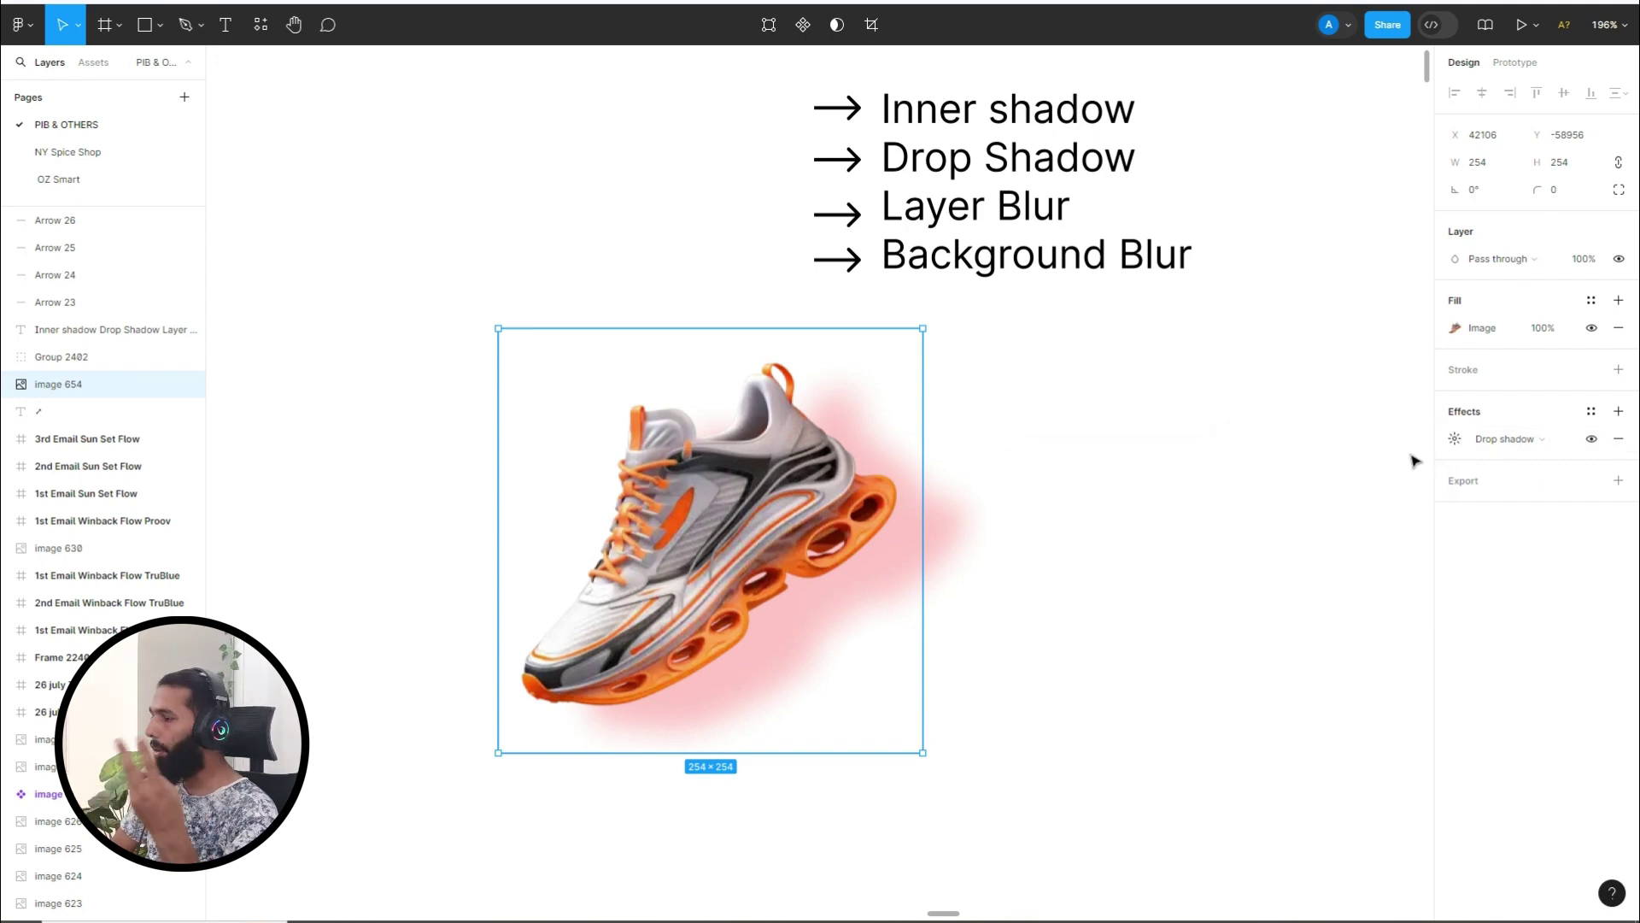
pyautogui.click(1135, 356)
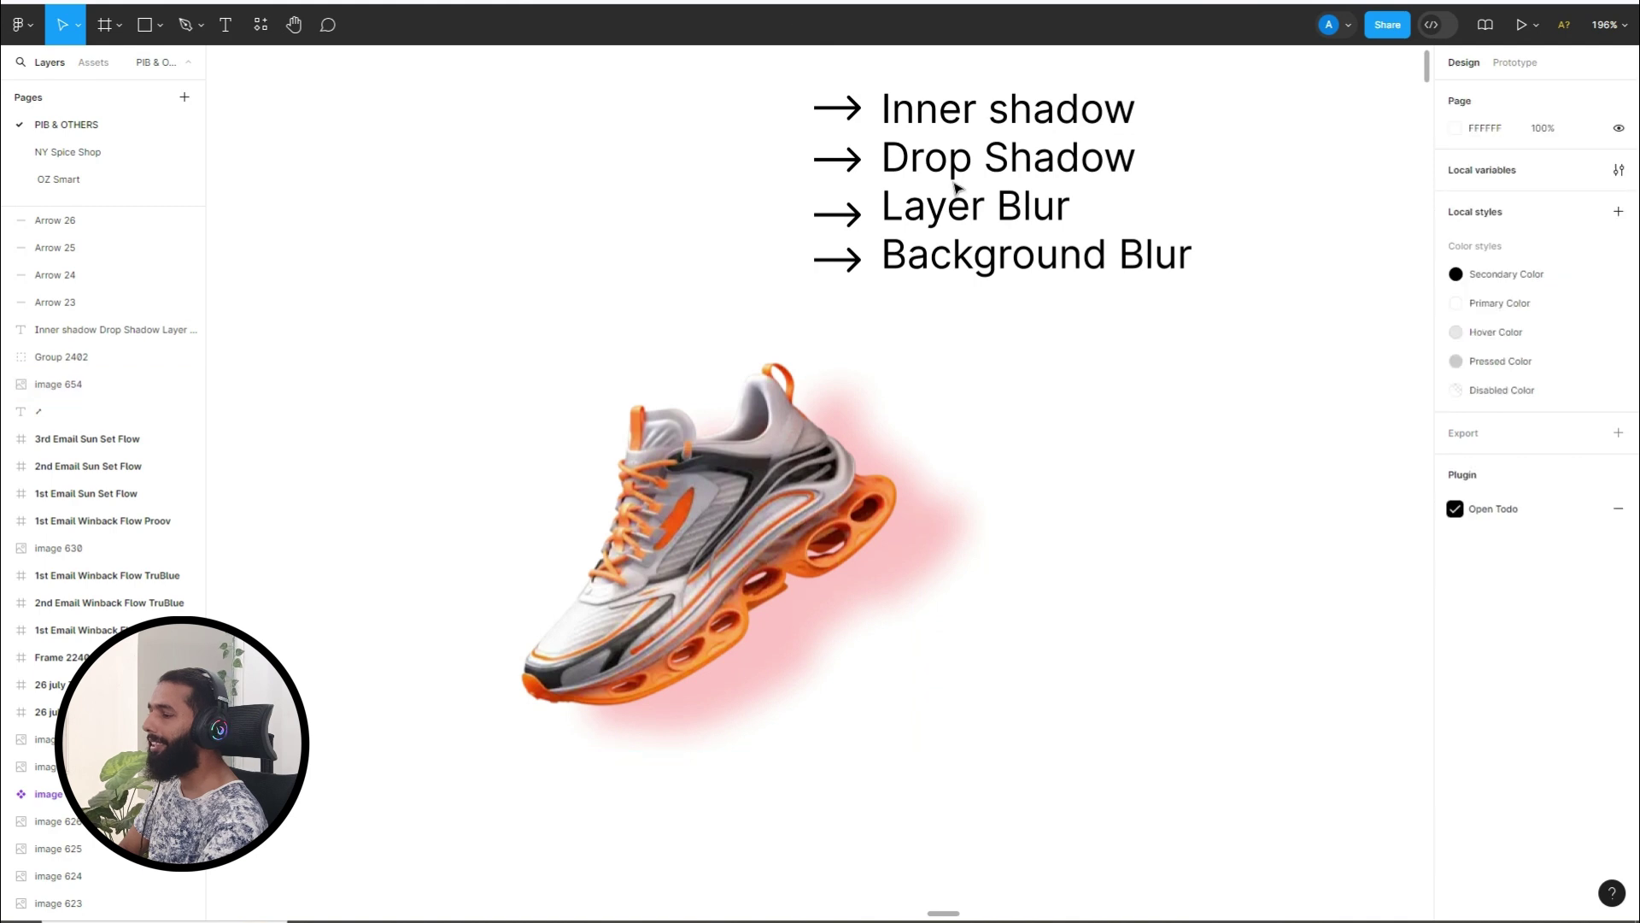
pyautogui.doubleClick(960, 206)
pyautogui.click(960, 207)
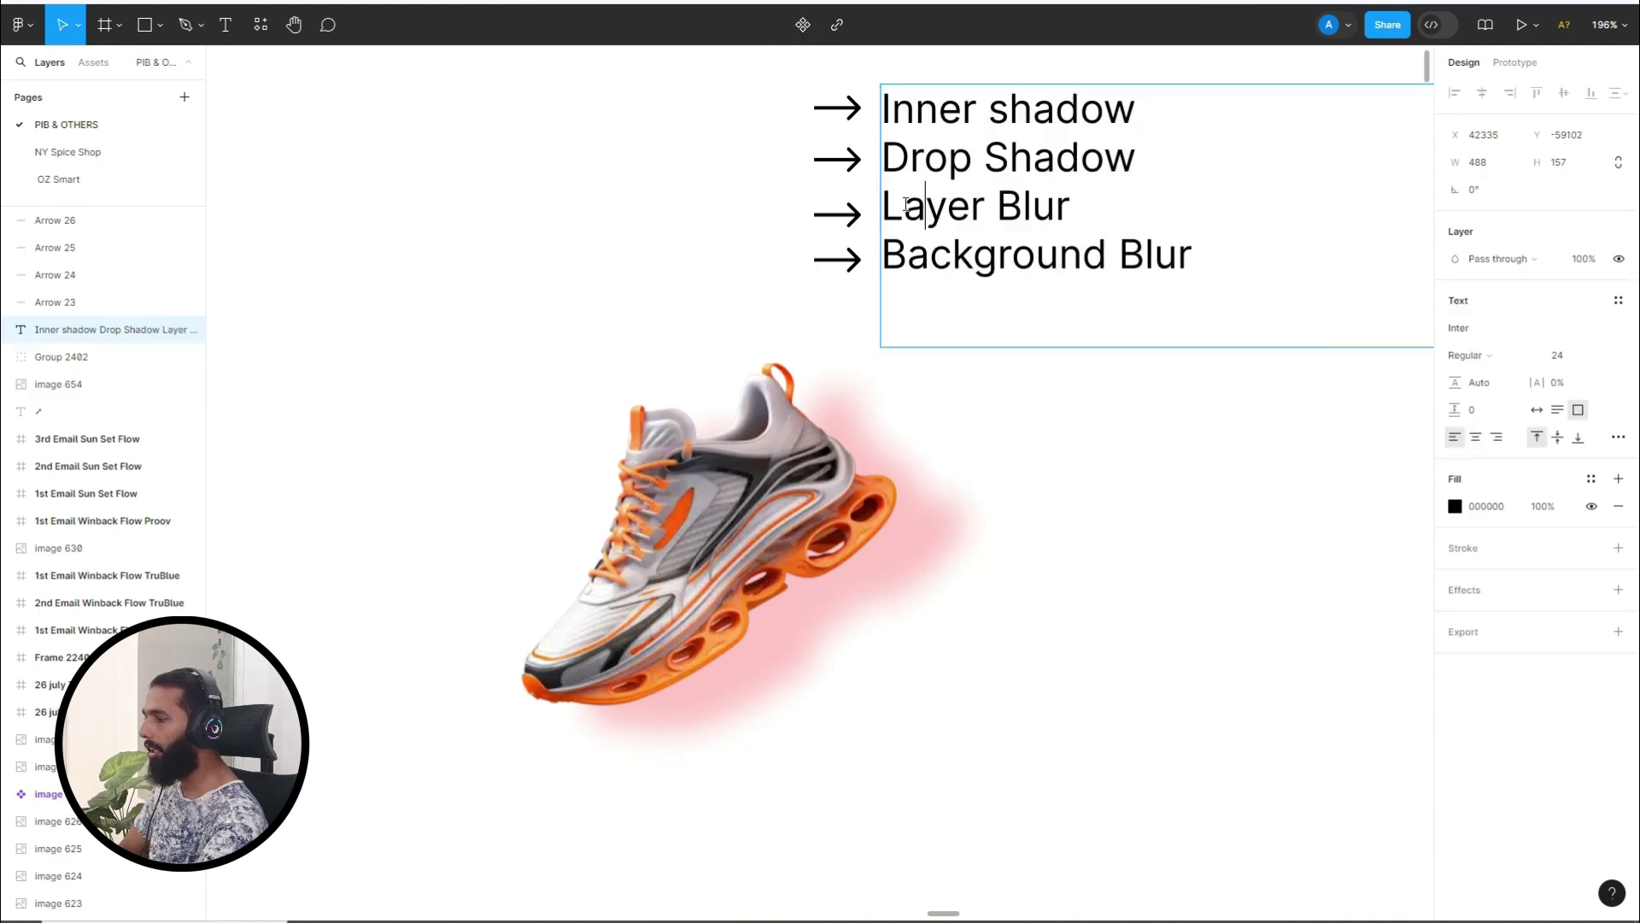
pyautogui.tripleClick(982, 209)
pyautogui.press('Escape')
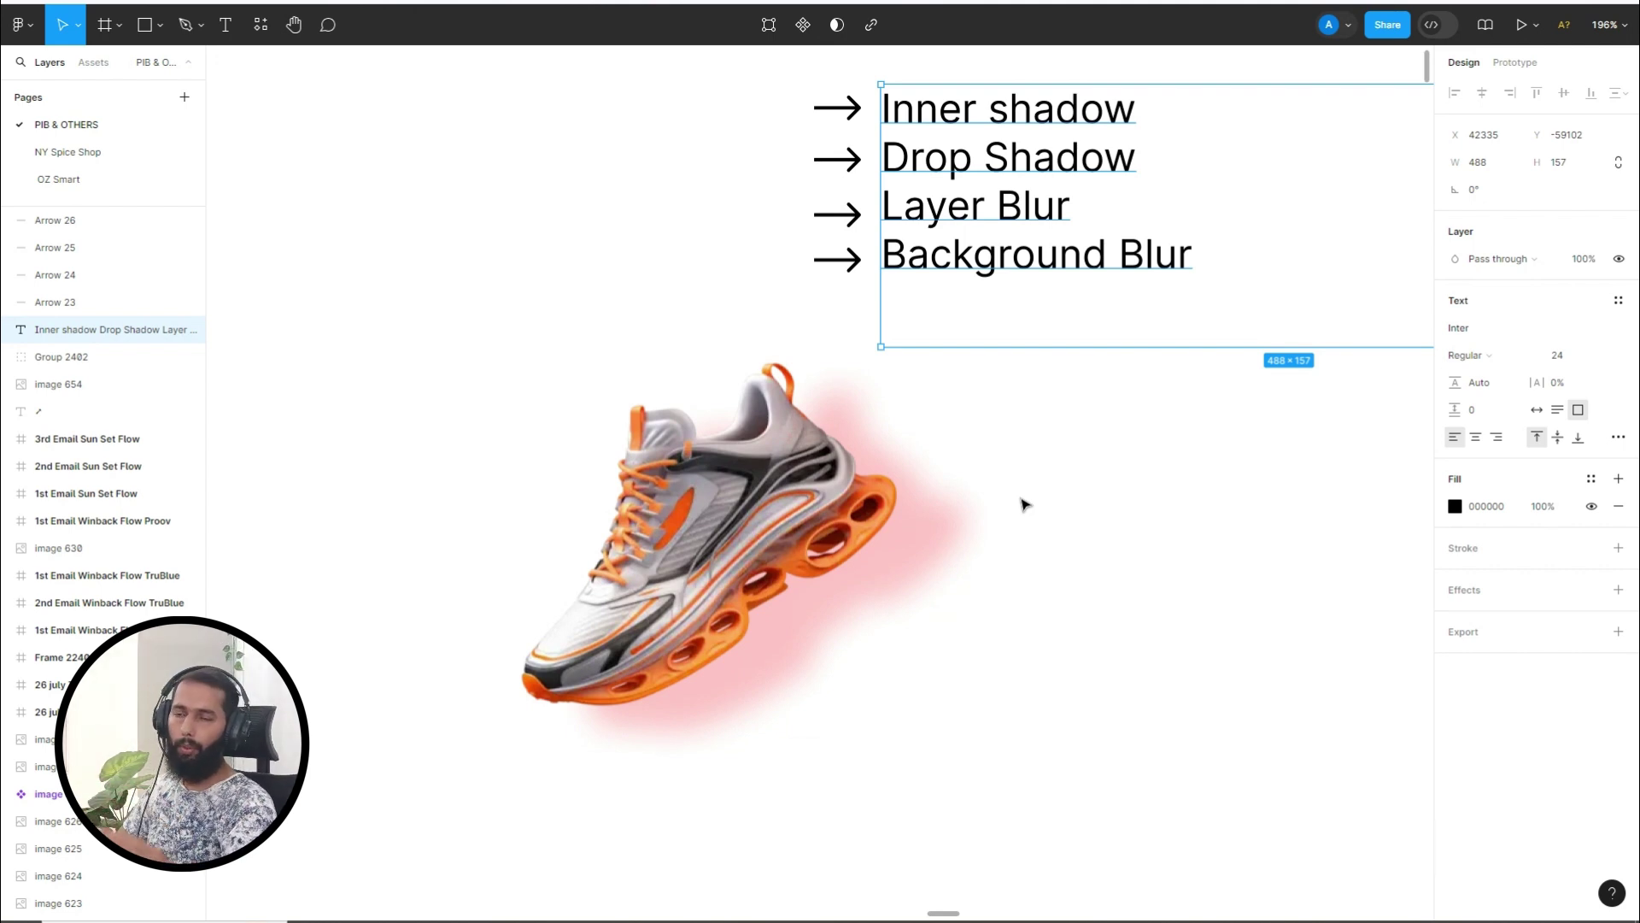
# Remove the red drop shadow effect from the shoe image.
pyautogui.click(745, 522)
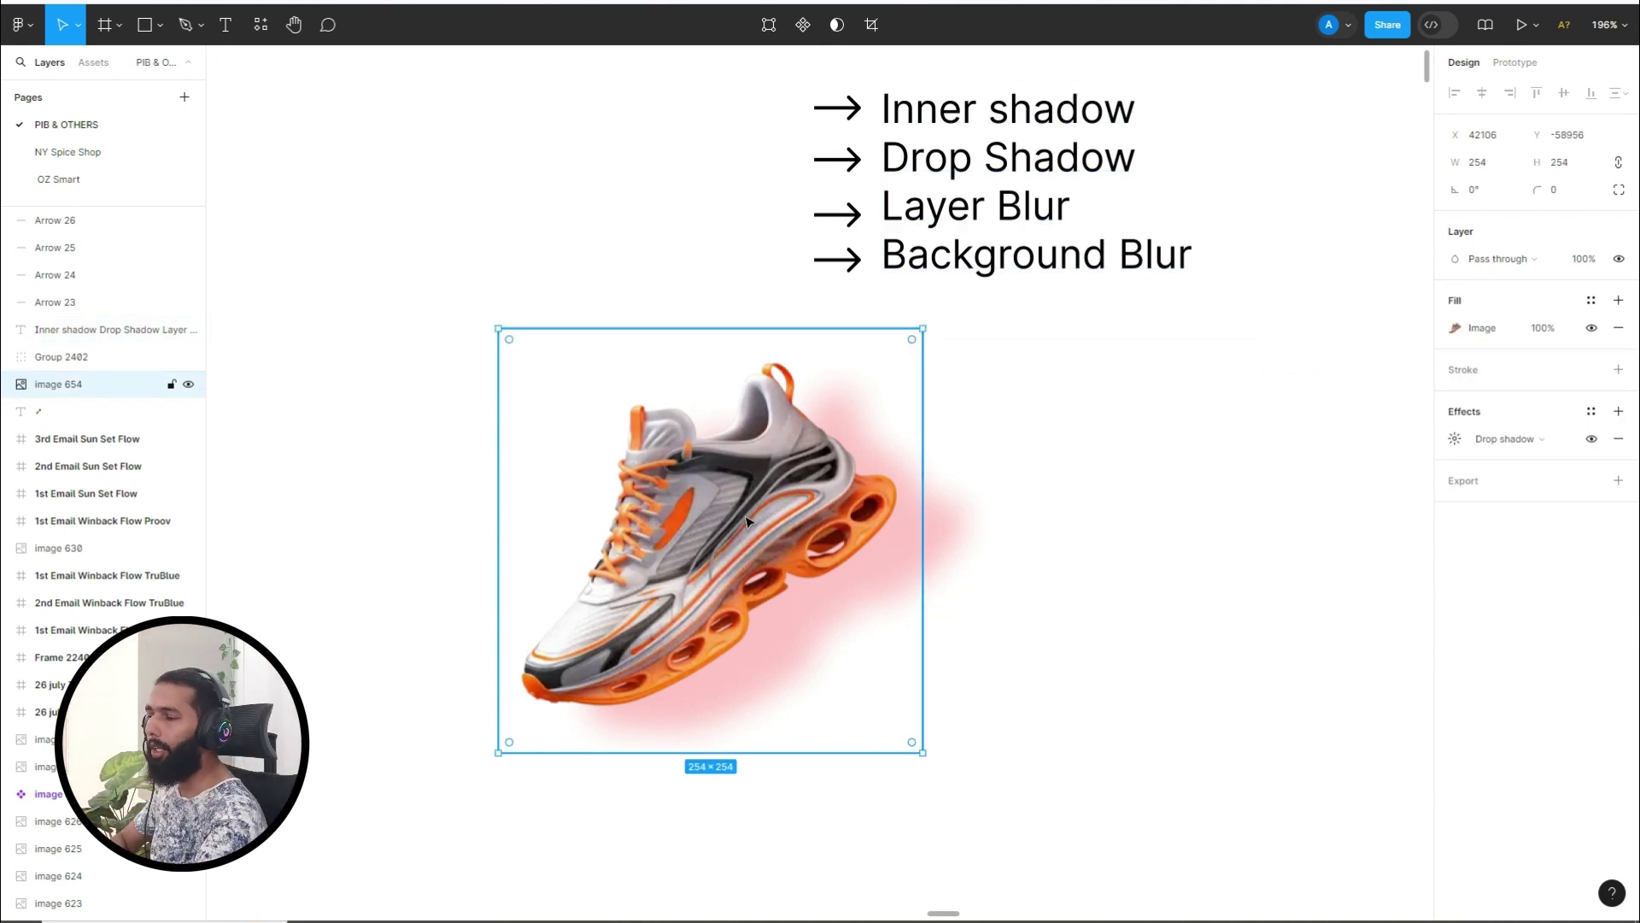
pyautogui.click(1619, 439)
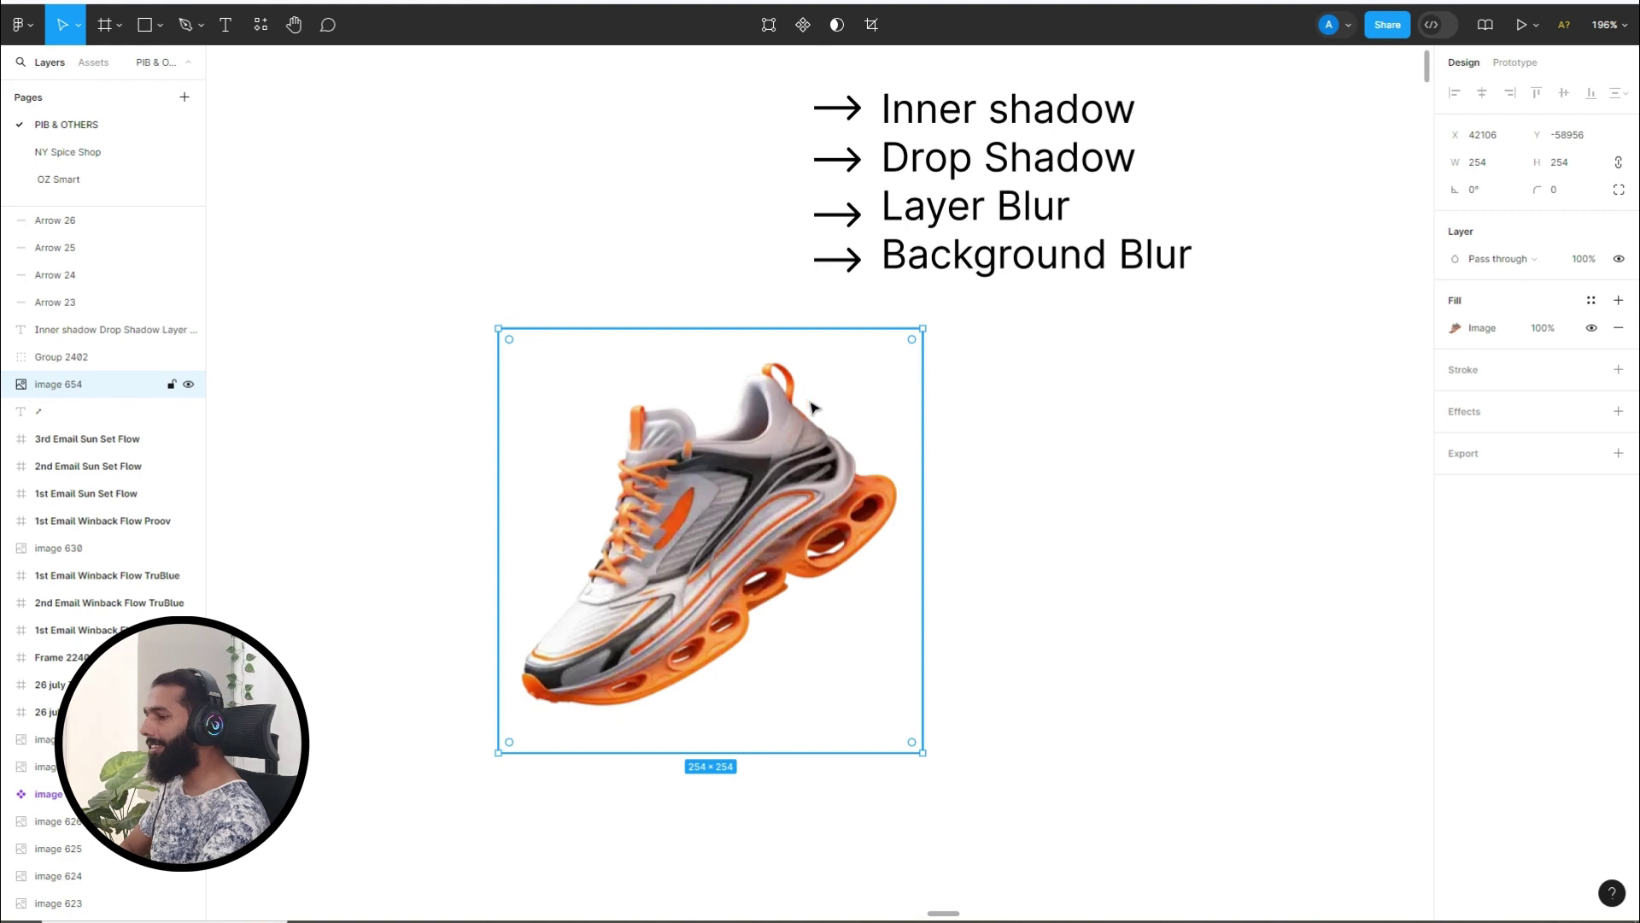
# Add an effect to the shoe image and change its type to Layer blur.
pyautogui.click(1478, 412)
pyautogui.click(1491, 439)
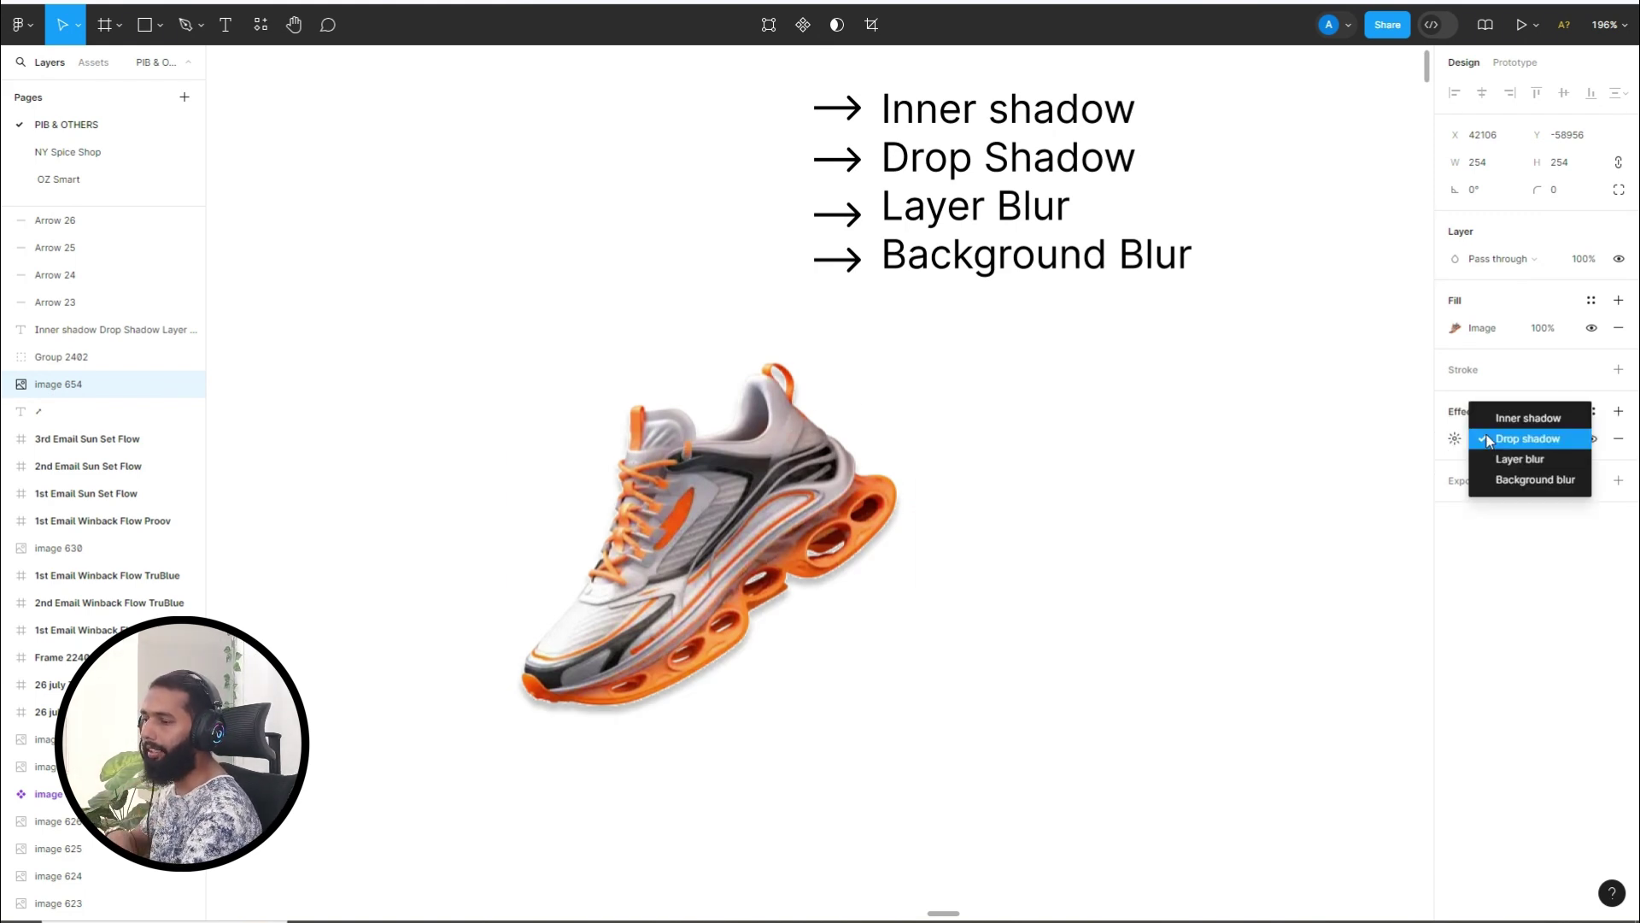
pyautogui.click(1530, 462)
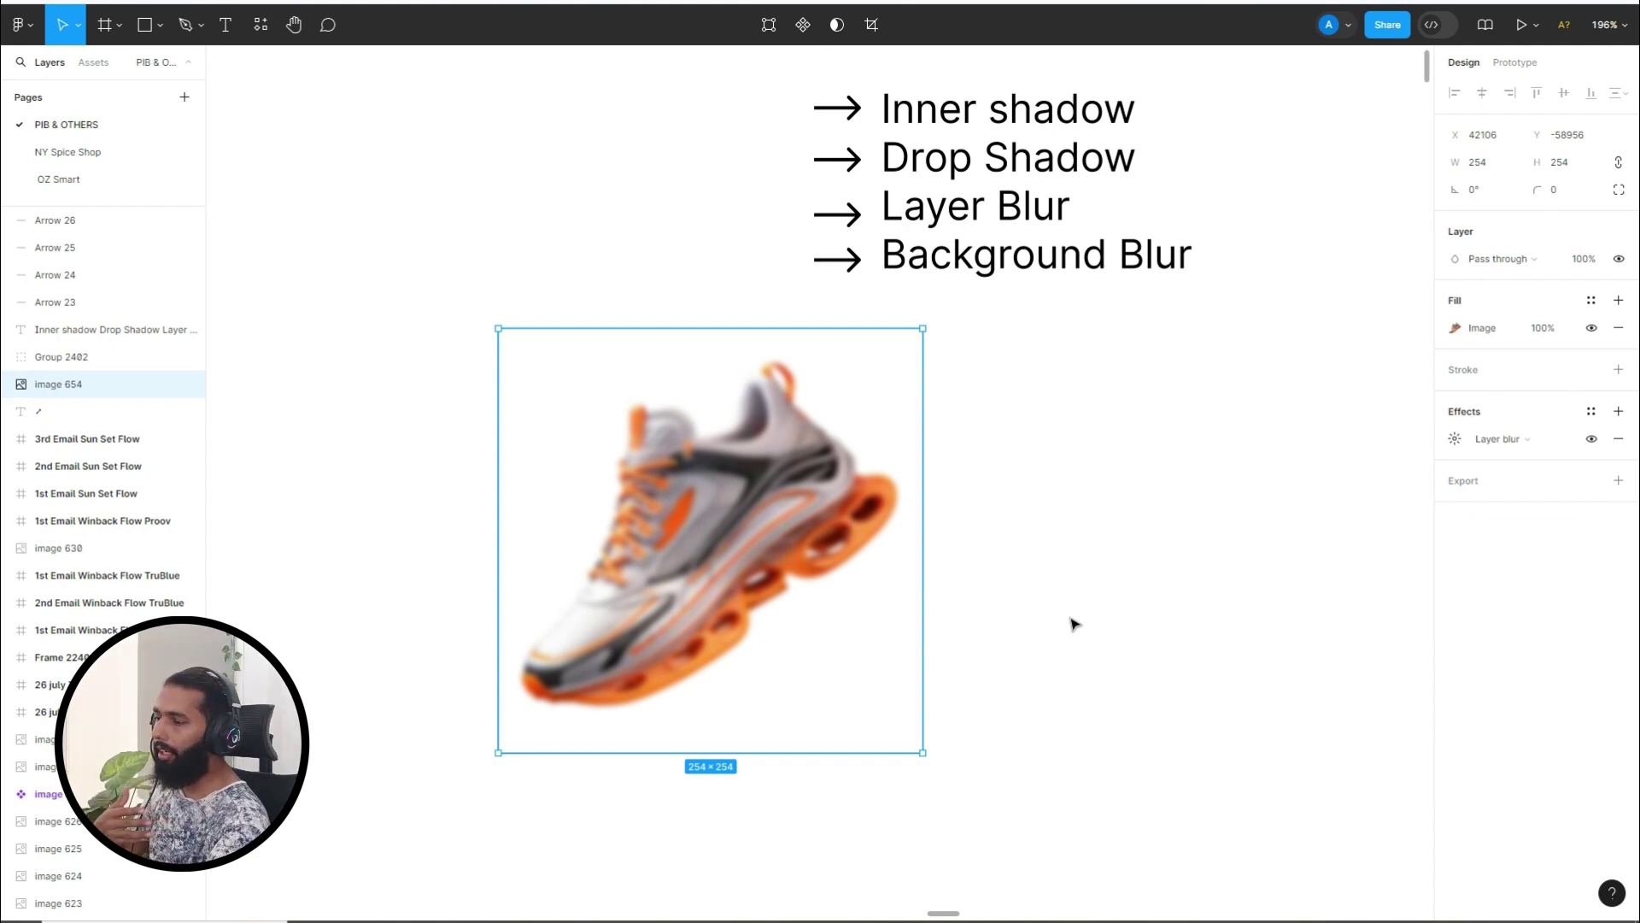
# Strengthen the shoe image's layer blur, then remove the blur effect from the image.
pyautogui.click(1455, 441)
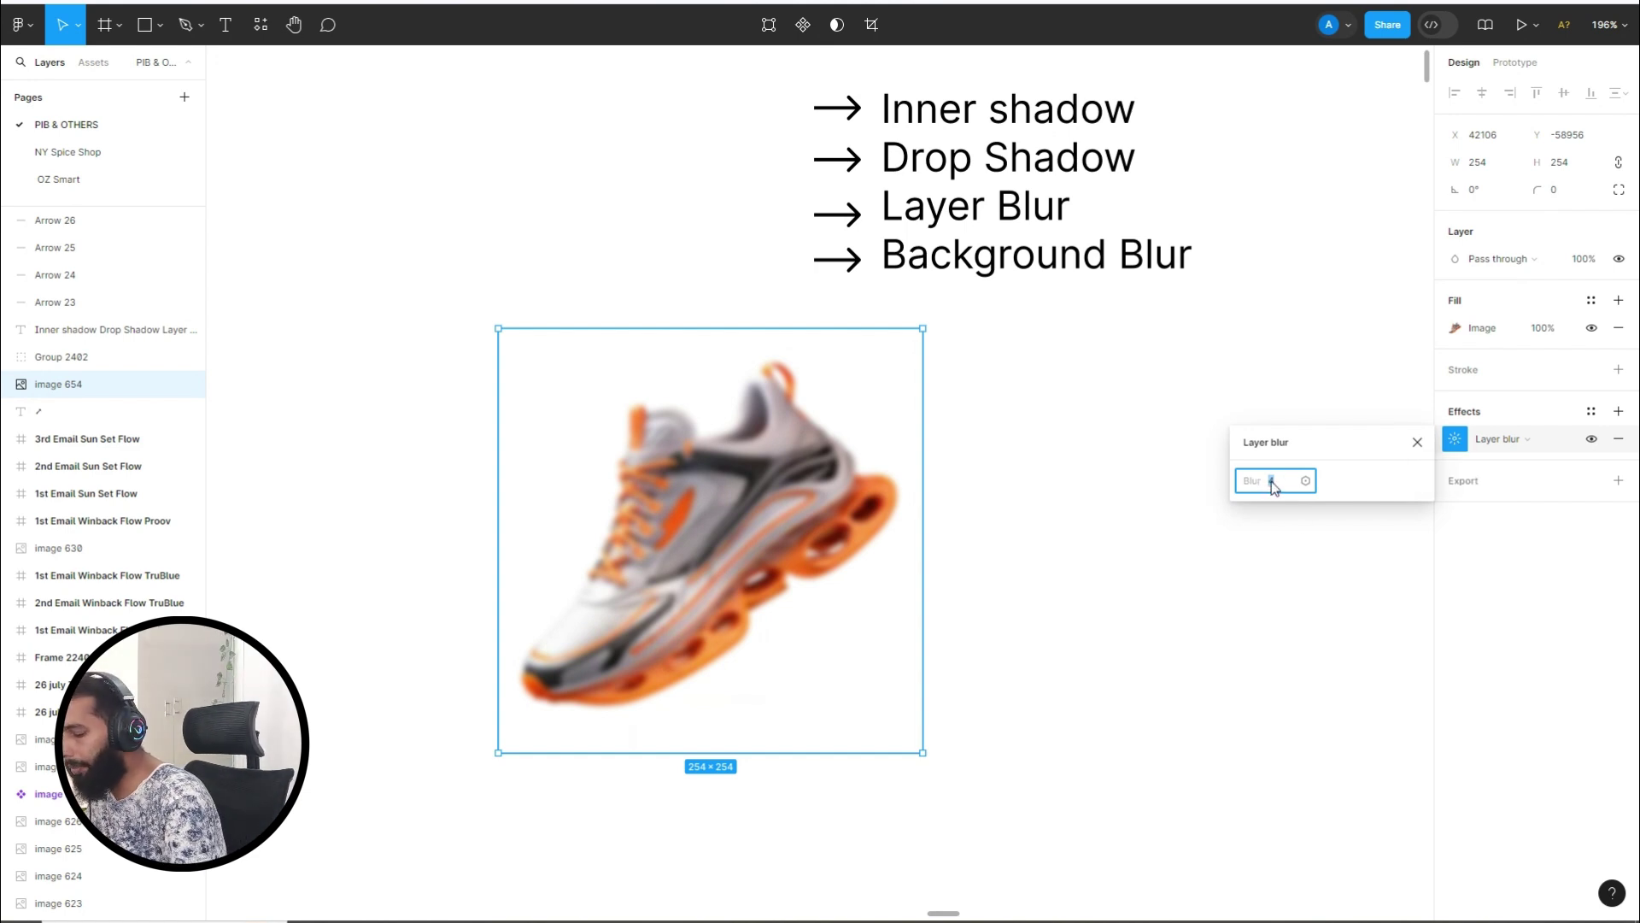
pyautogui.write('0')
pyautogui.press('Return')
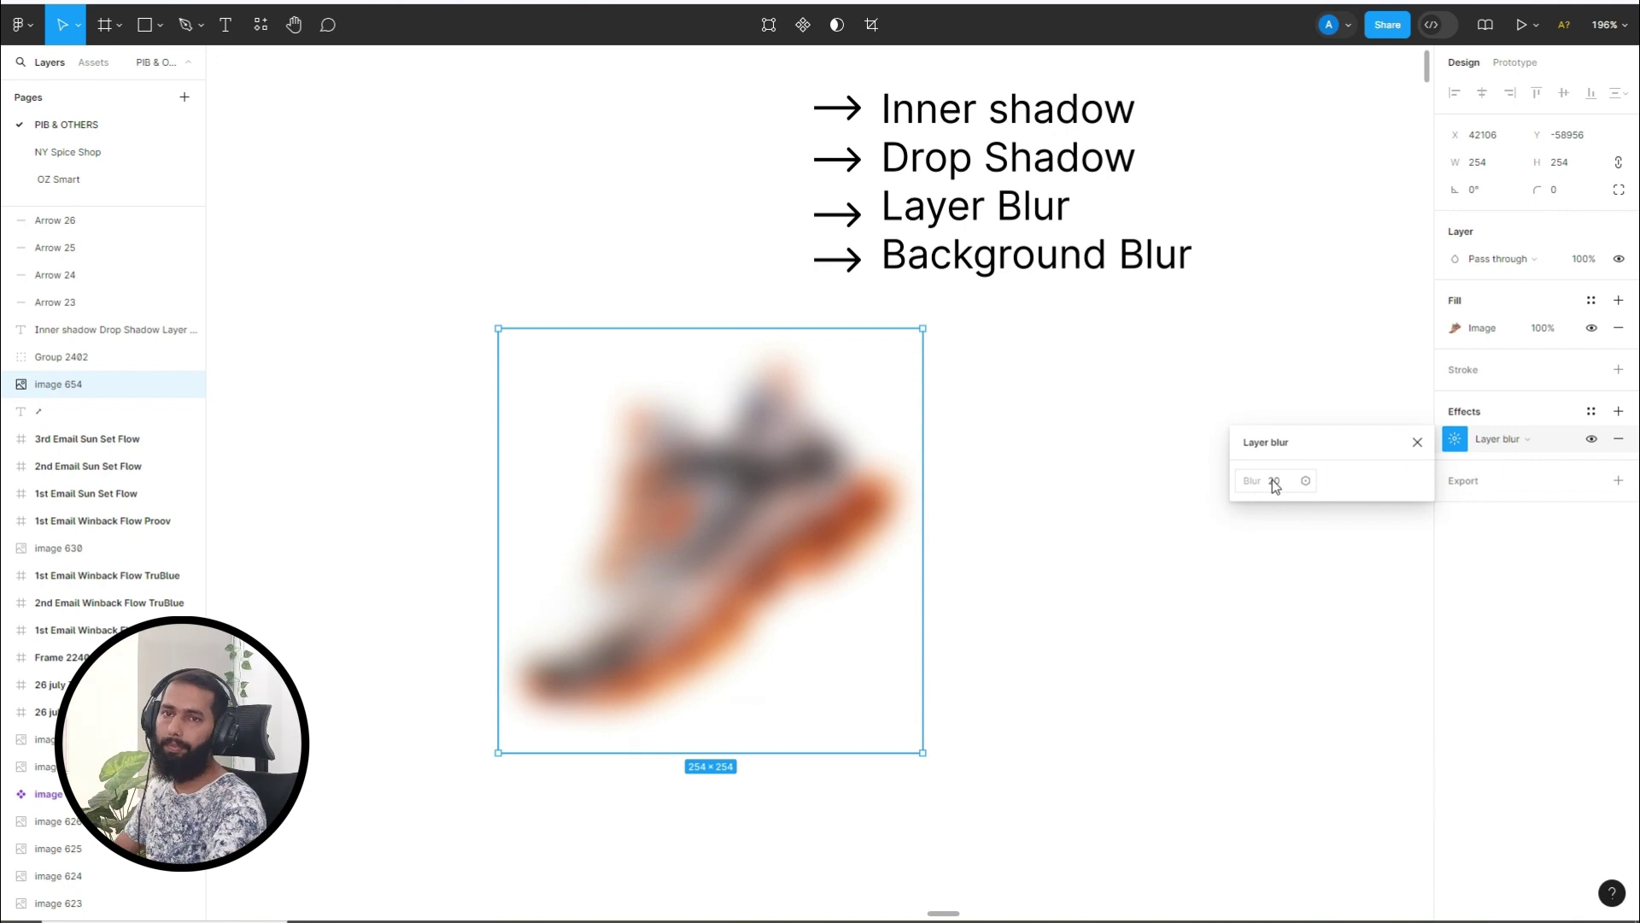
pyautogui.click(1417, 442)
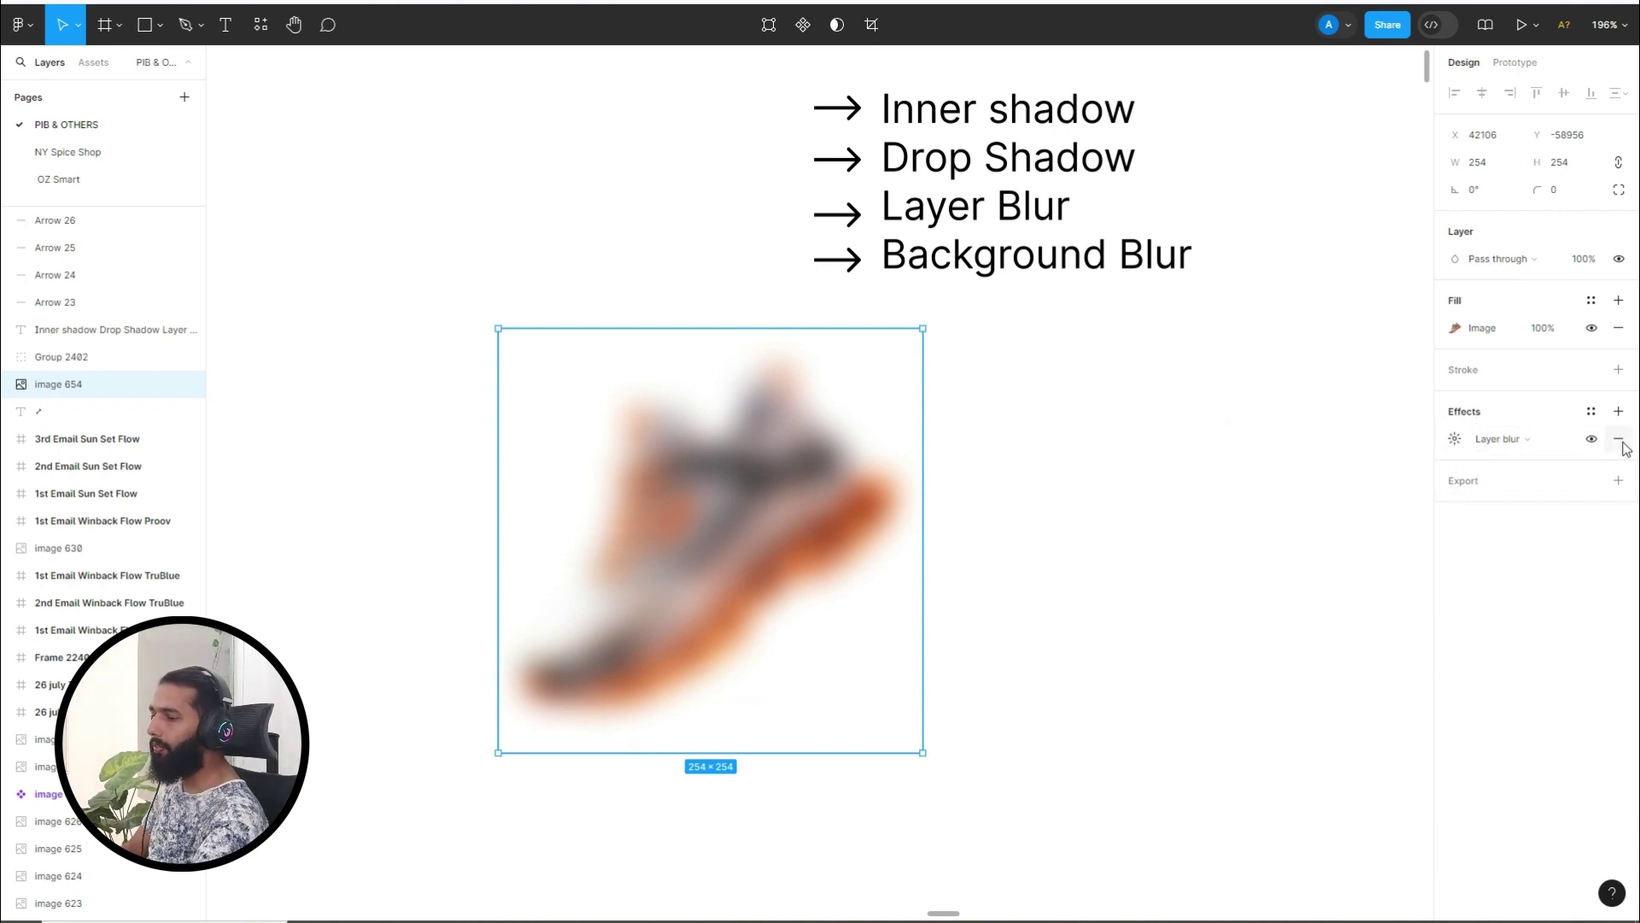
pyautogui.click(1619, 440)
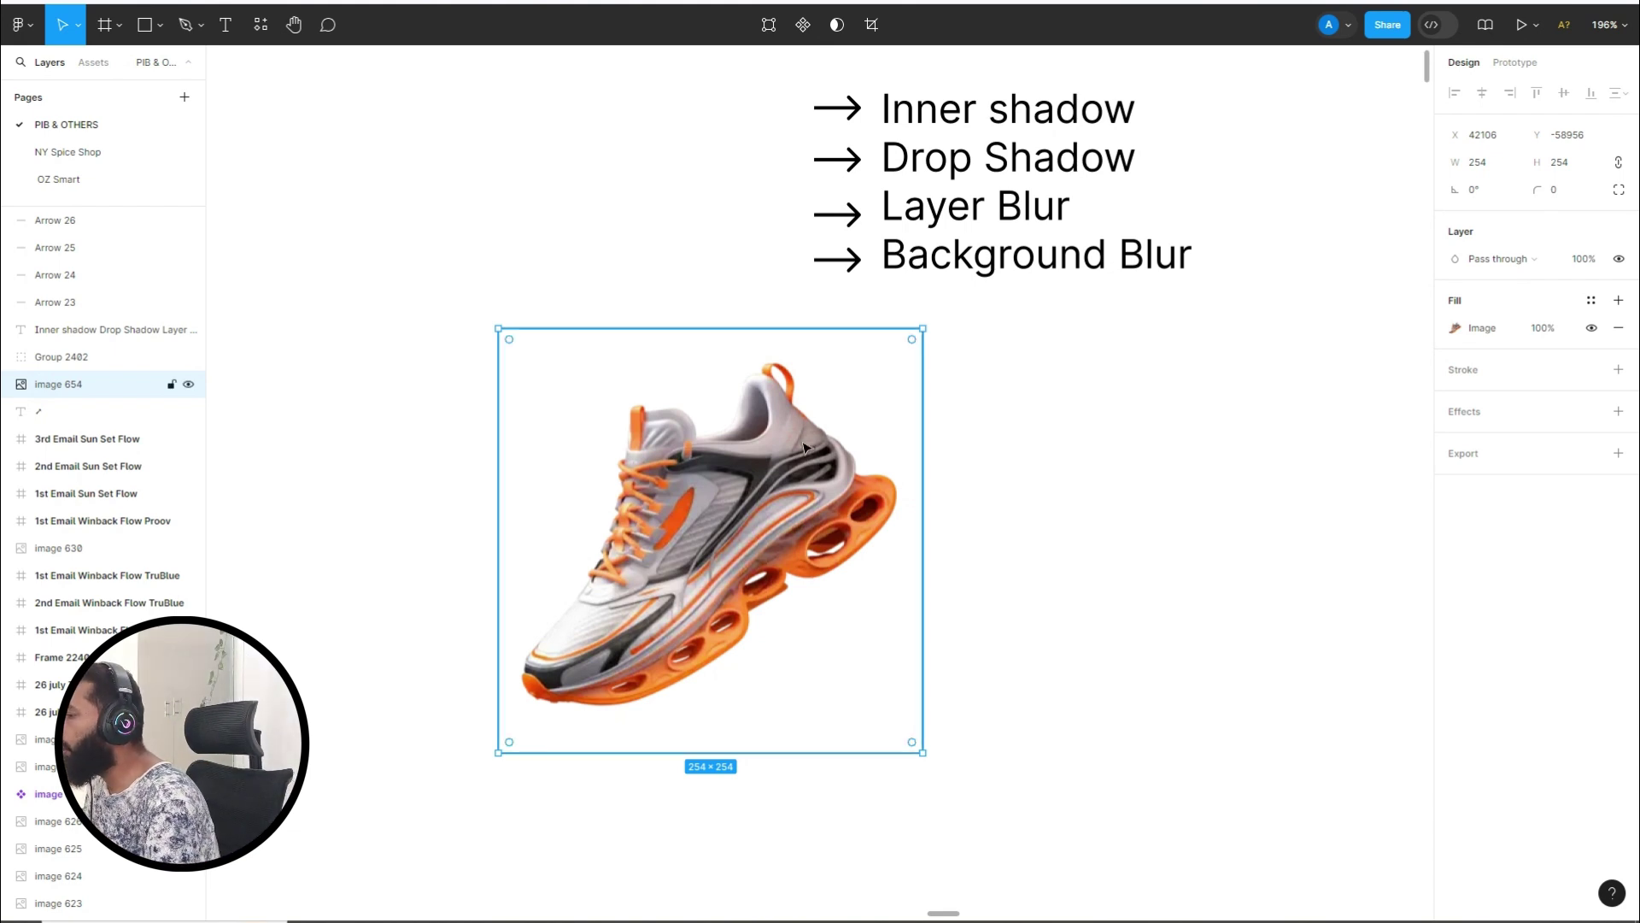
# Draw a rectangle about 181 × 45 beside the shoe image and move it close to the heel.
pyautogui.press('Escape')
pyautogui.press('r')
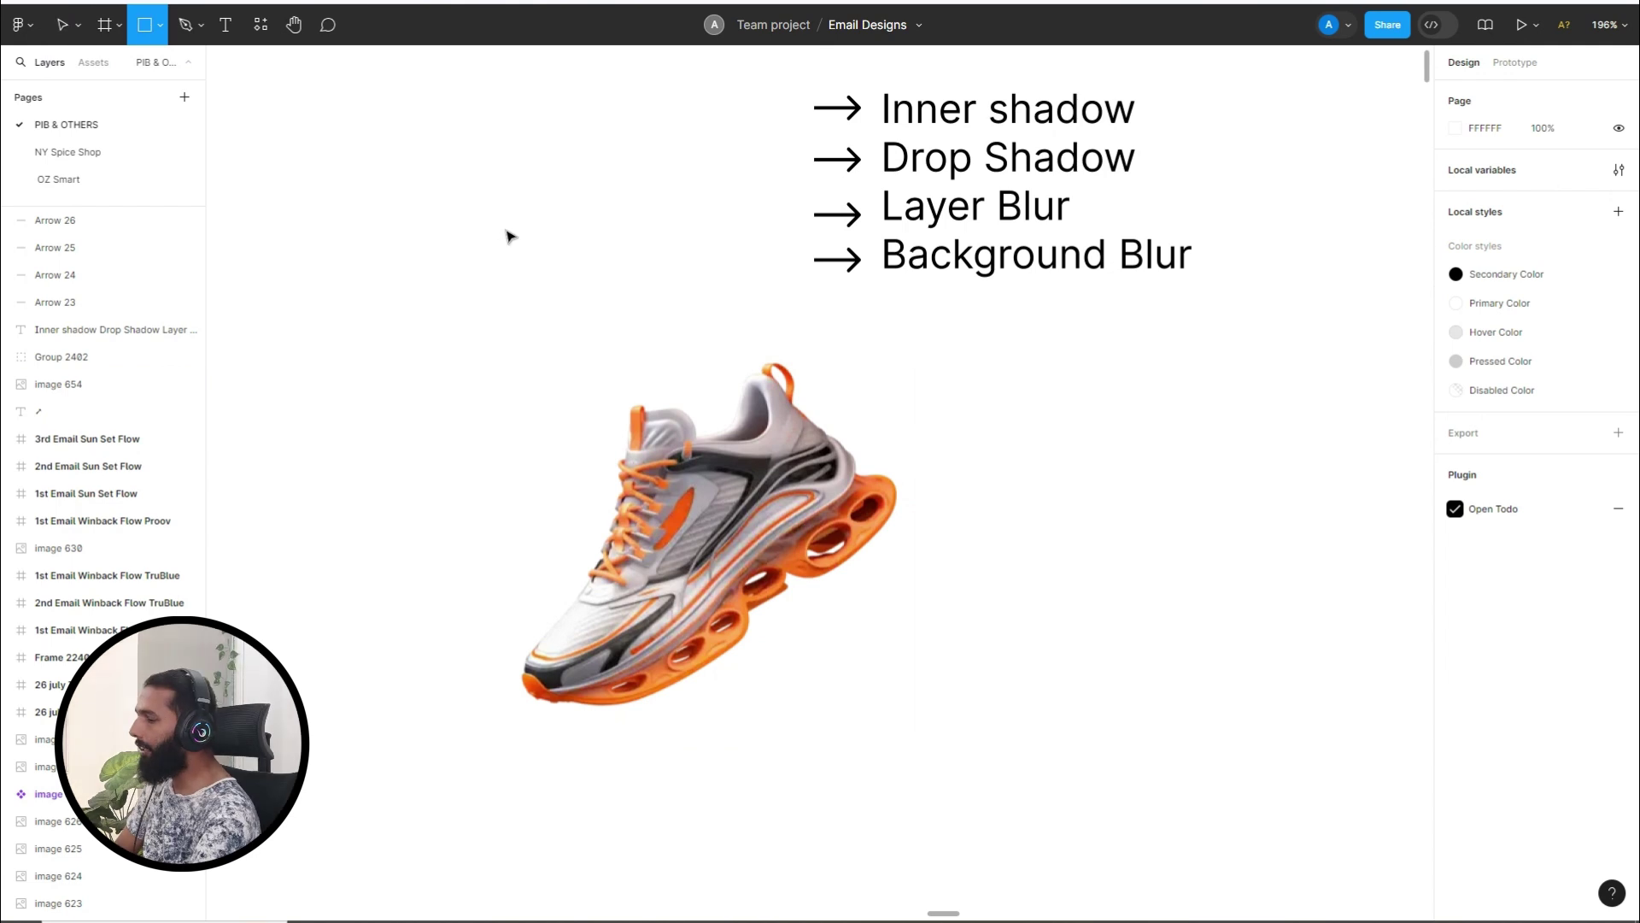
pyautogui.moveTo(963, 422); pyautogui.dragTo(1259, 498)
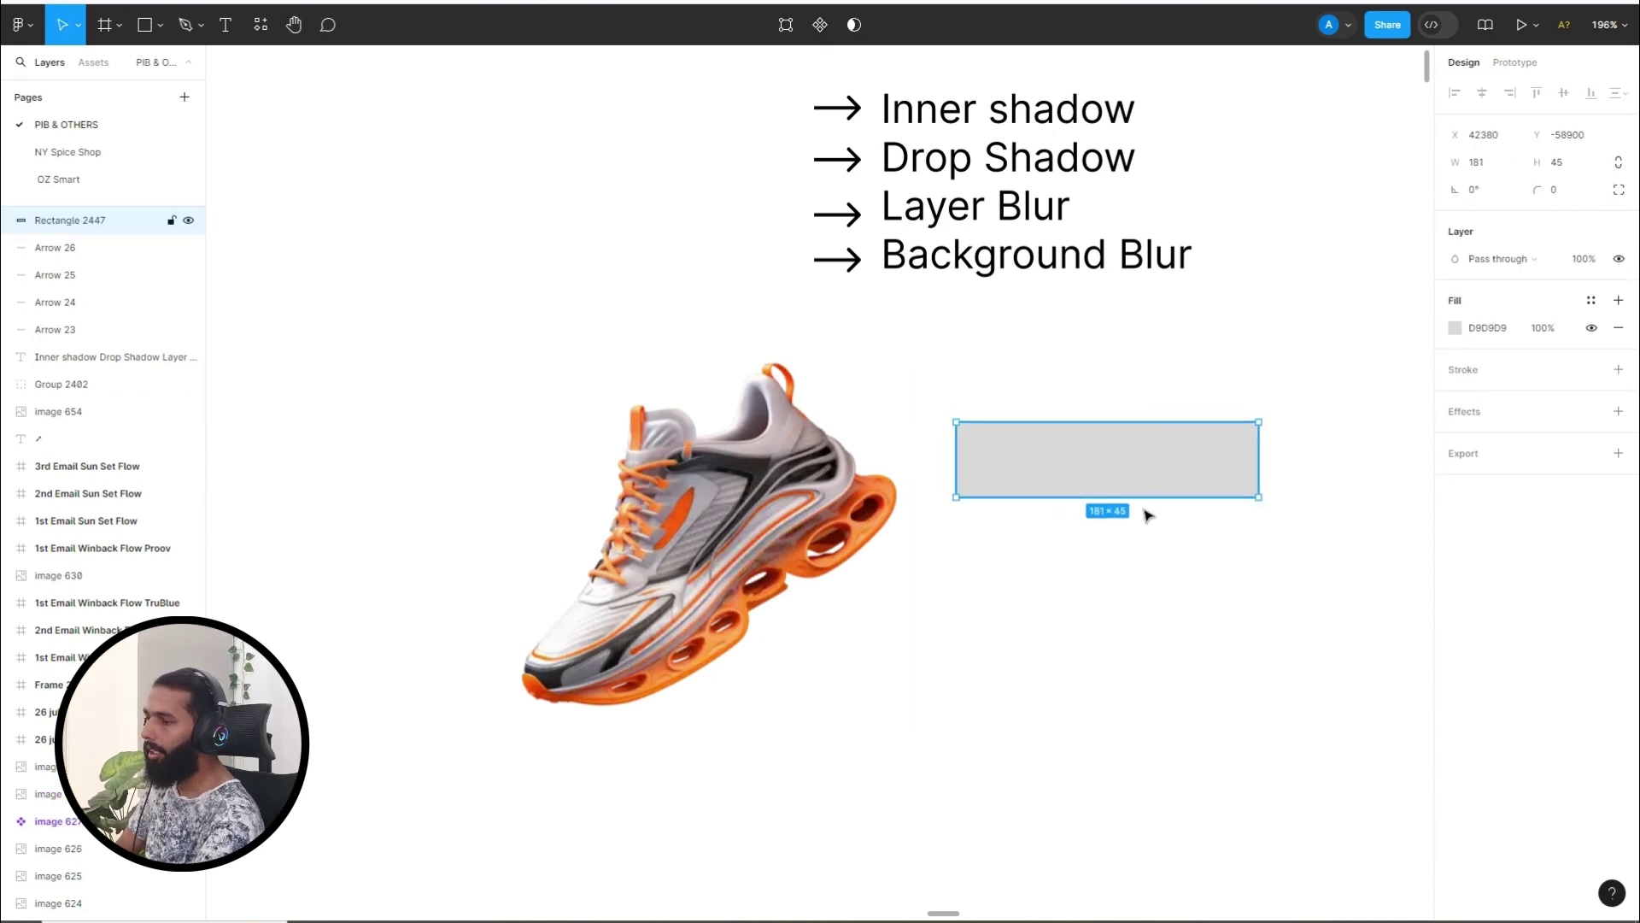
pyautogui.moveTo(1136, 479); pyautogui.dragTo(1086, 523)
# Set the new rectangle's fill opacity to 10%.
pyautogui.press('Return')
pyautogui.click(1547, 362)
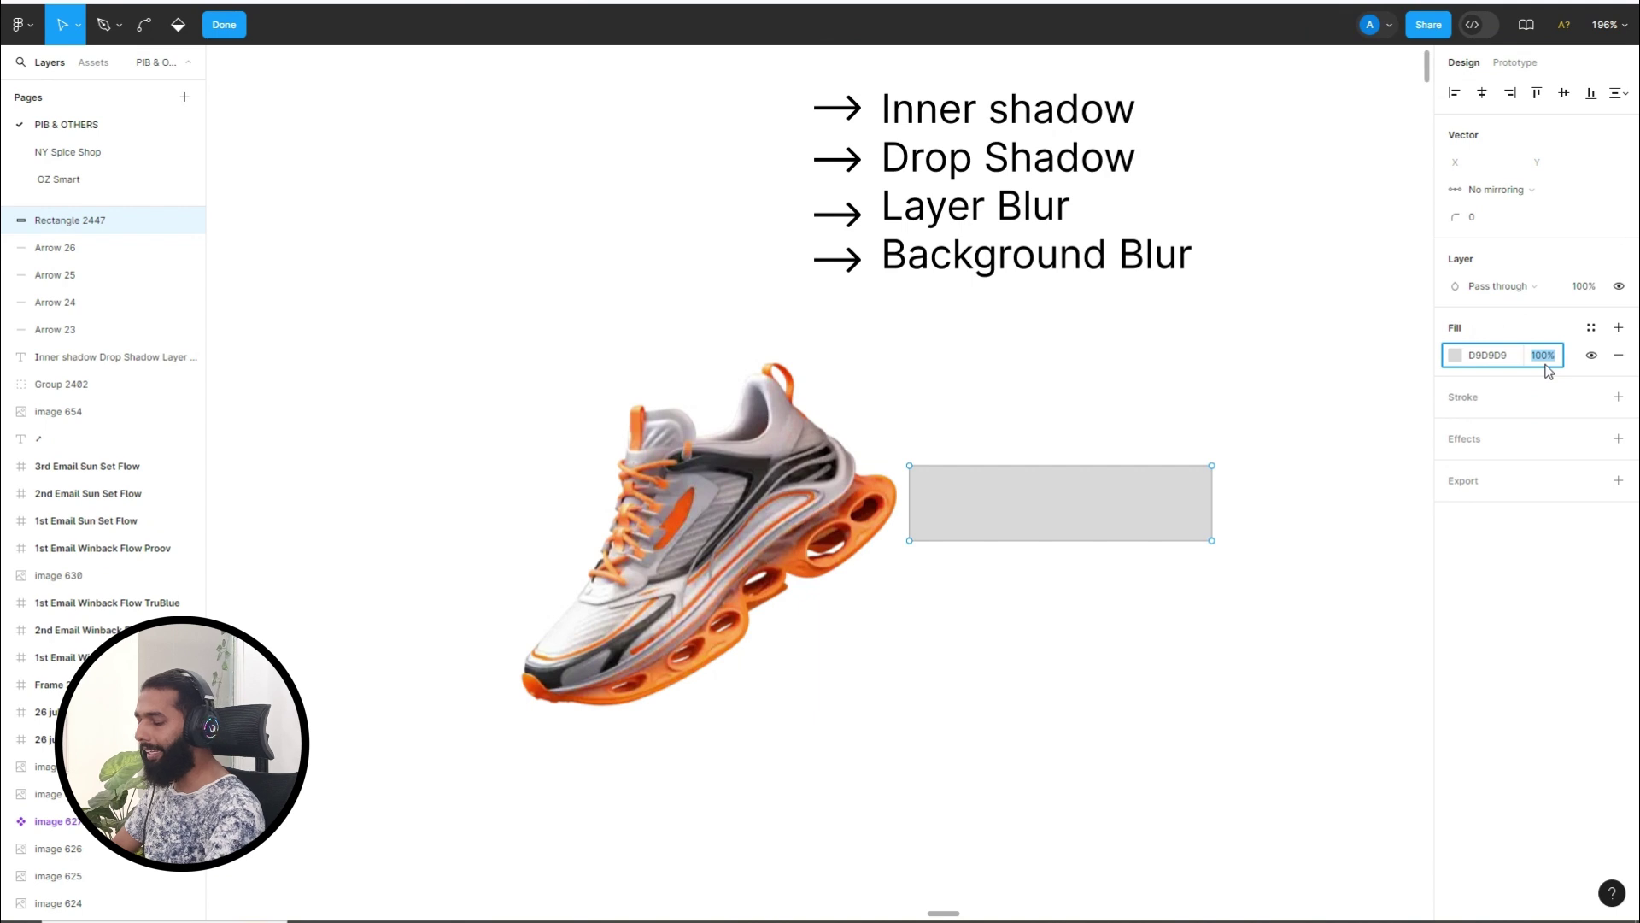
pyautogui.write('10')
pyautogui.press('Return')
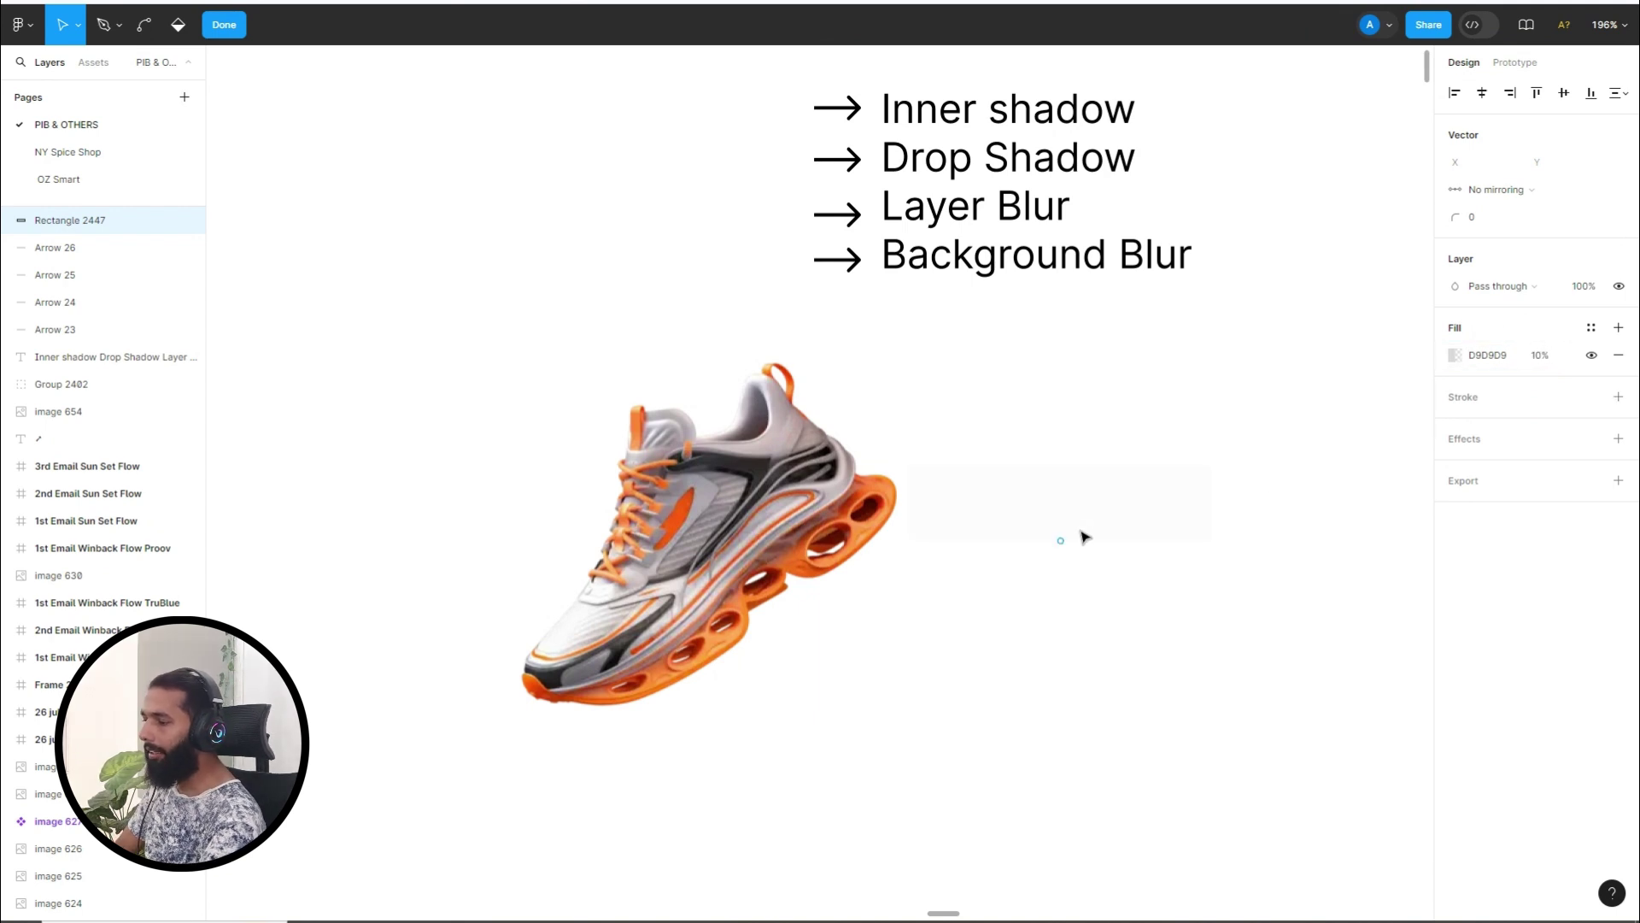
pyautogui.press('Escape')
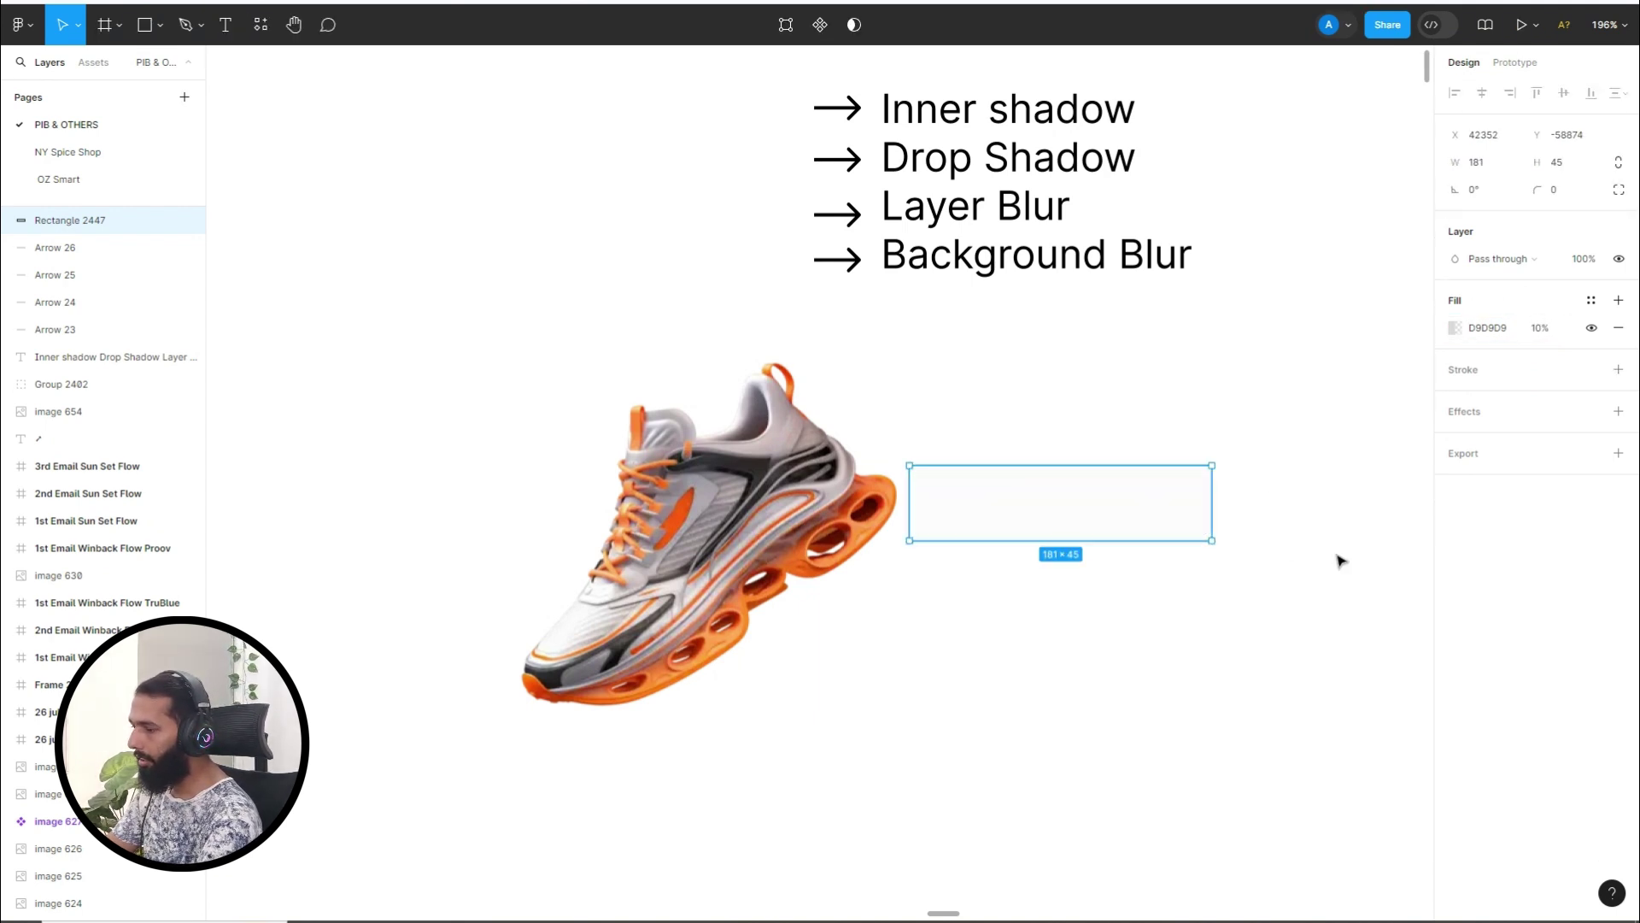
# Add an effect to the pale rectangle and change its type to Background blur.
pyautogui.click(1289, 546)
pyautogui.click(1116, 510)
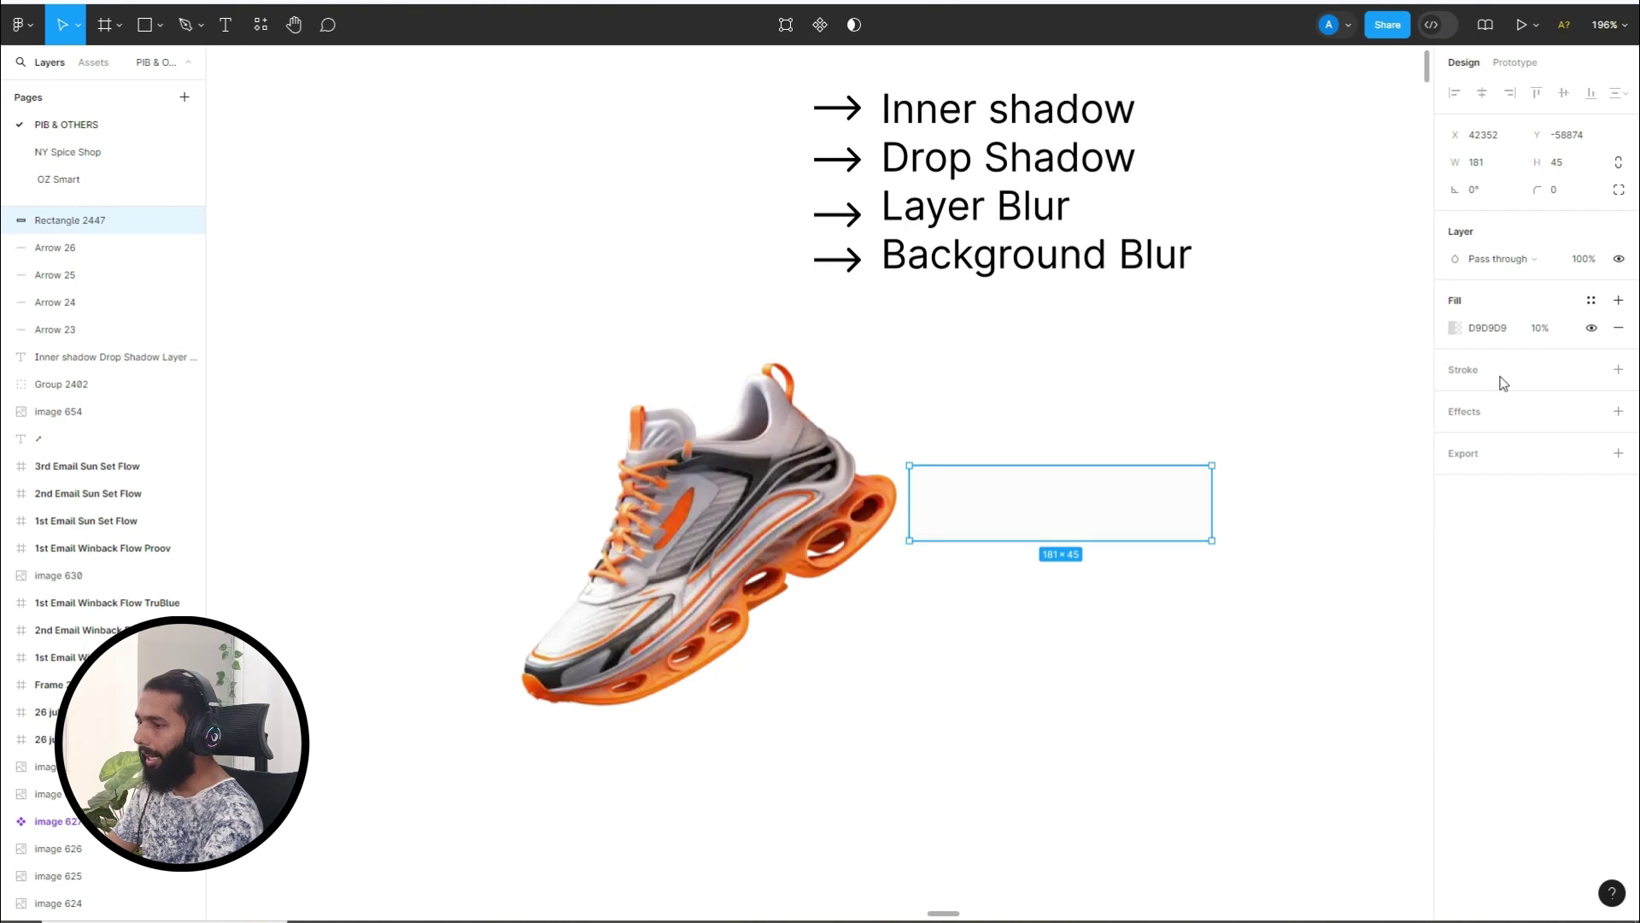
pyautogui.click(1476, 416)
pyautogui.click(1509, 439)
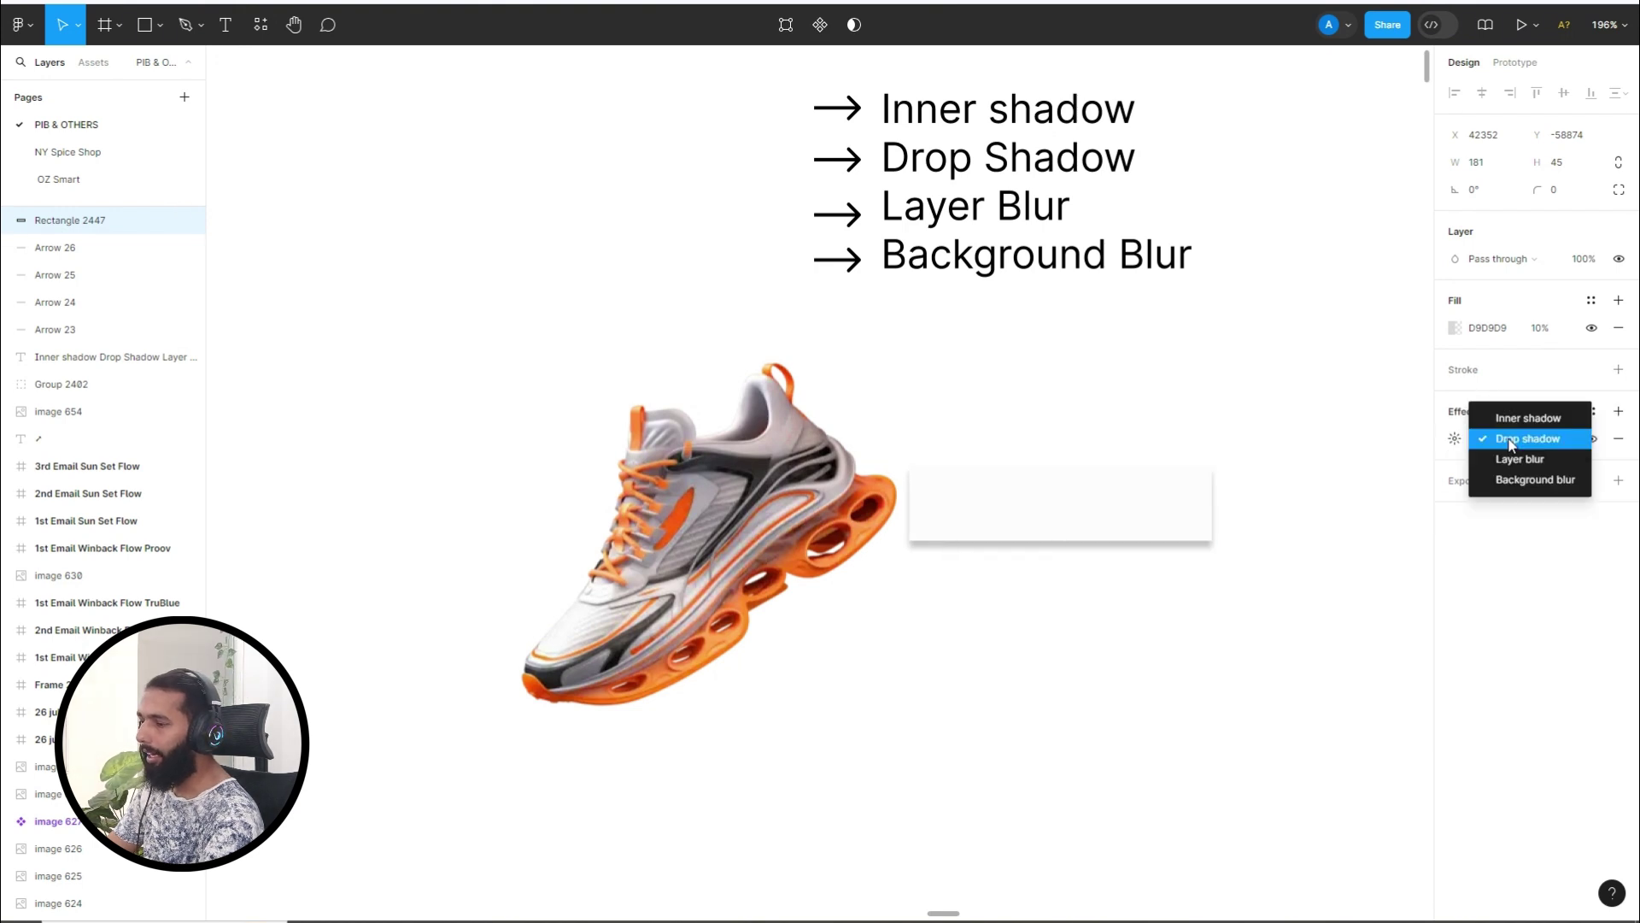
pyautogui.click(1529, 479)
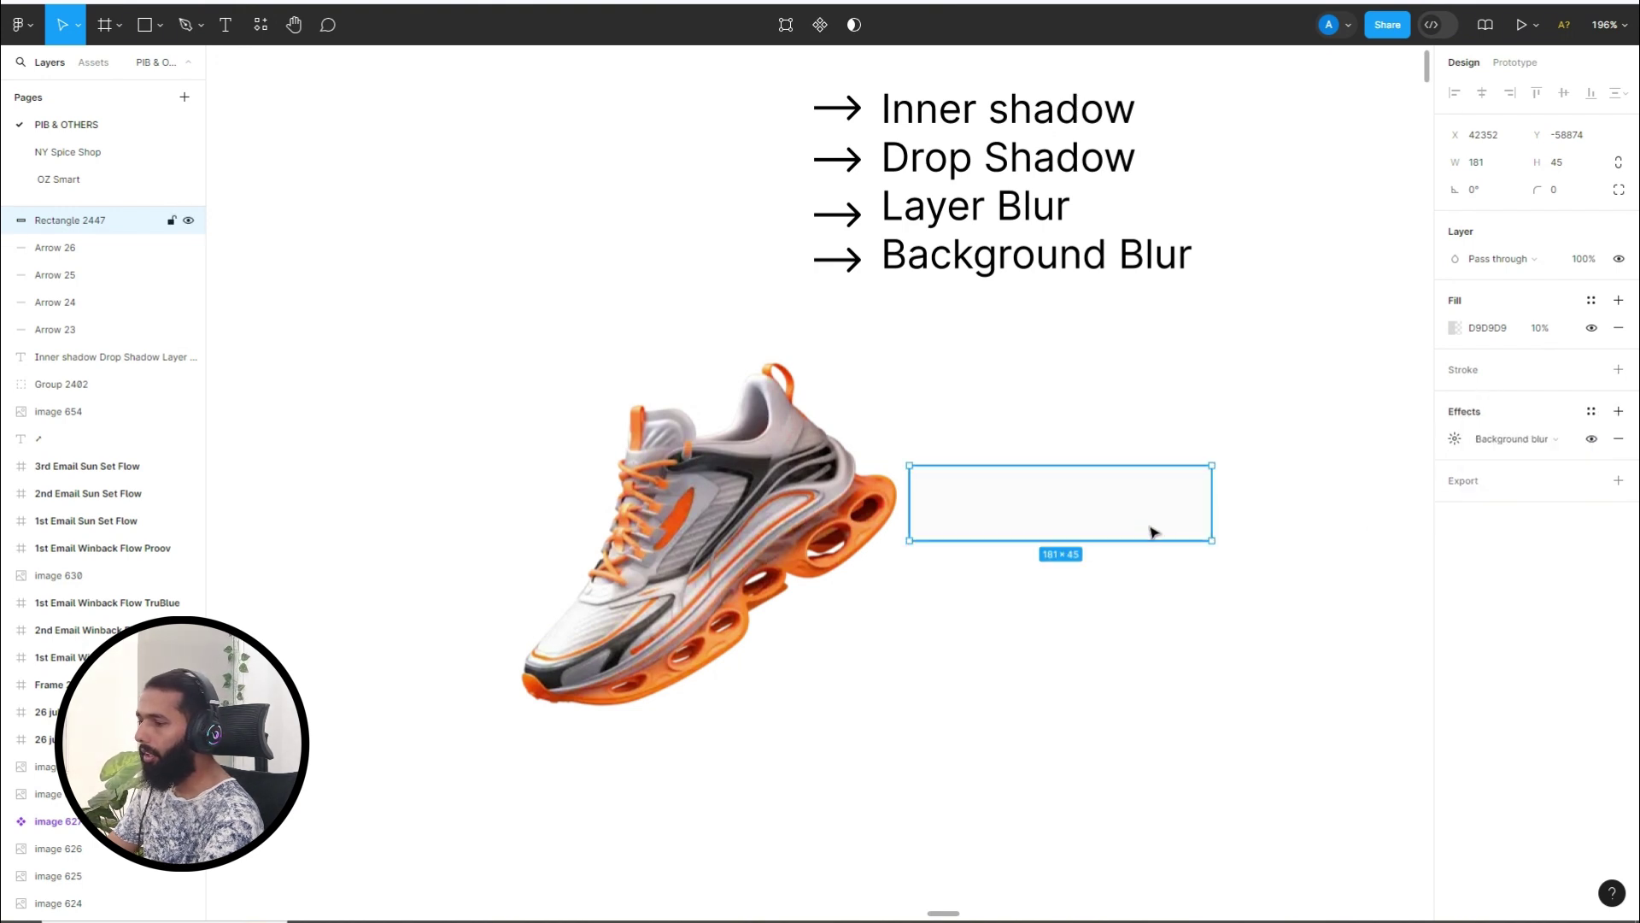
# Set the rectangle's background blur to 35 and close the effect settings.
pyautogui.click(1455, 438)
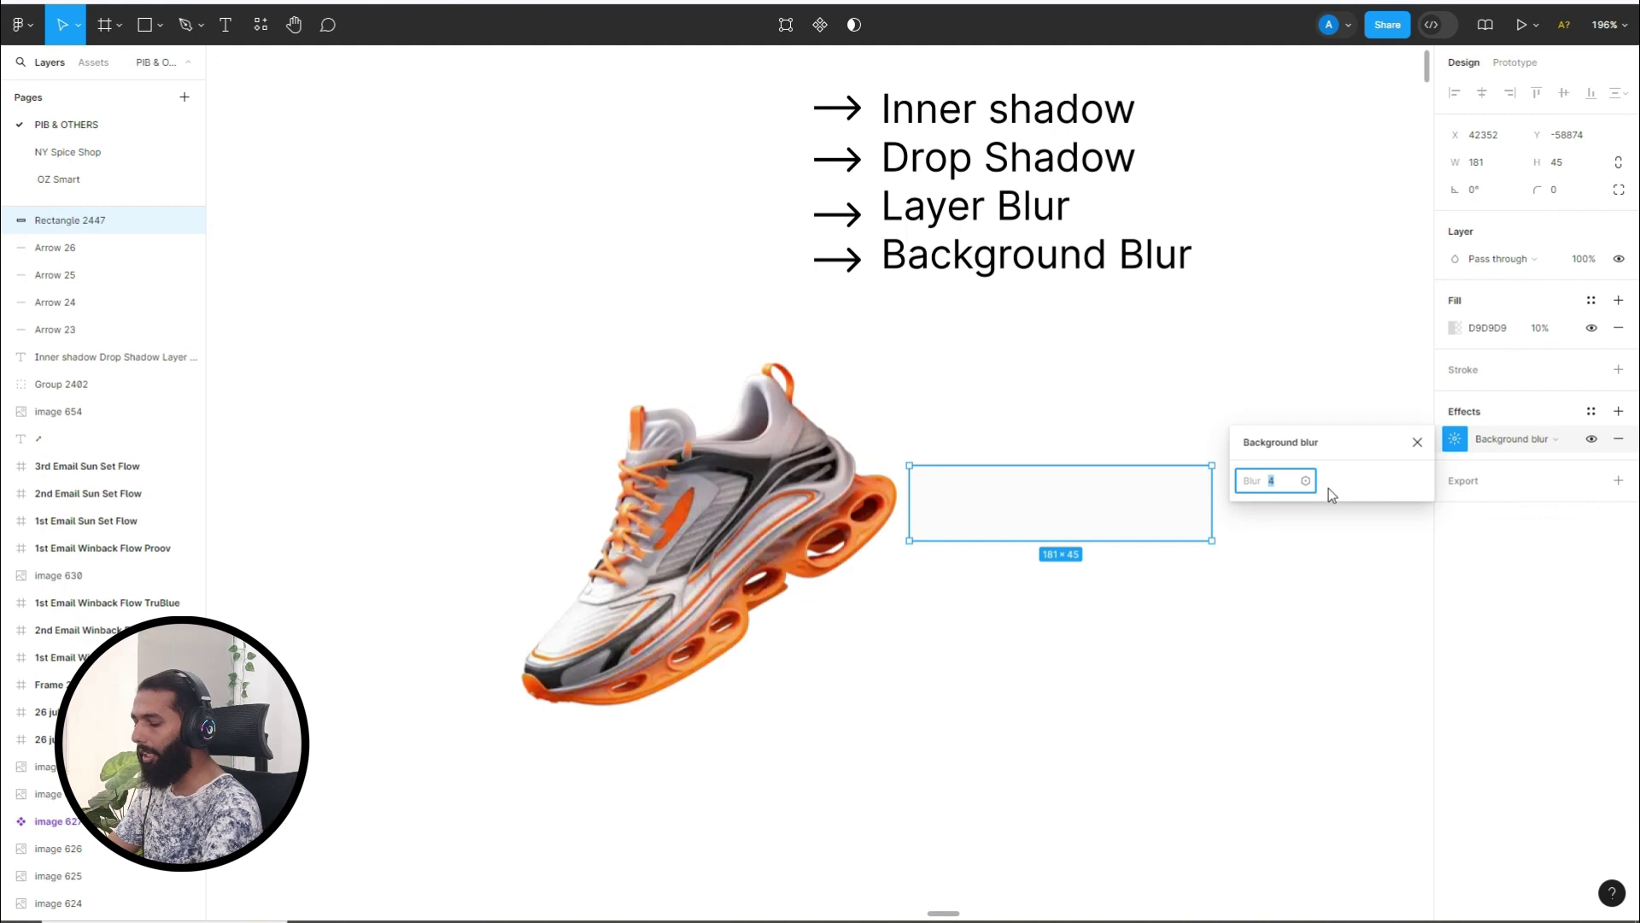
pyautogui.write('35')
pyautogui.press('Return')
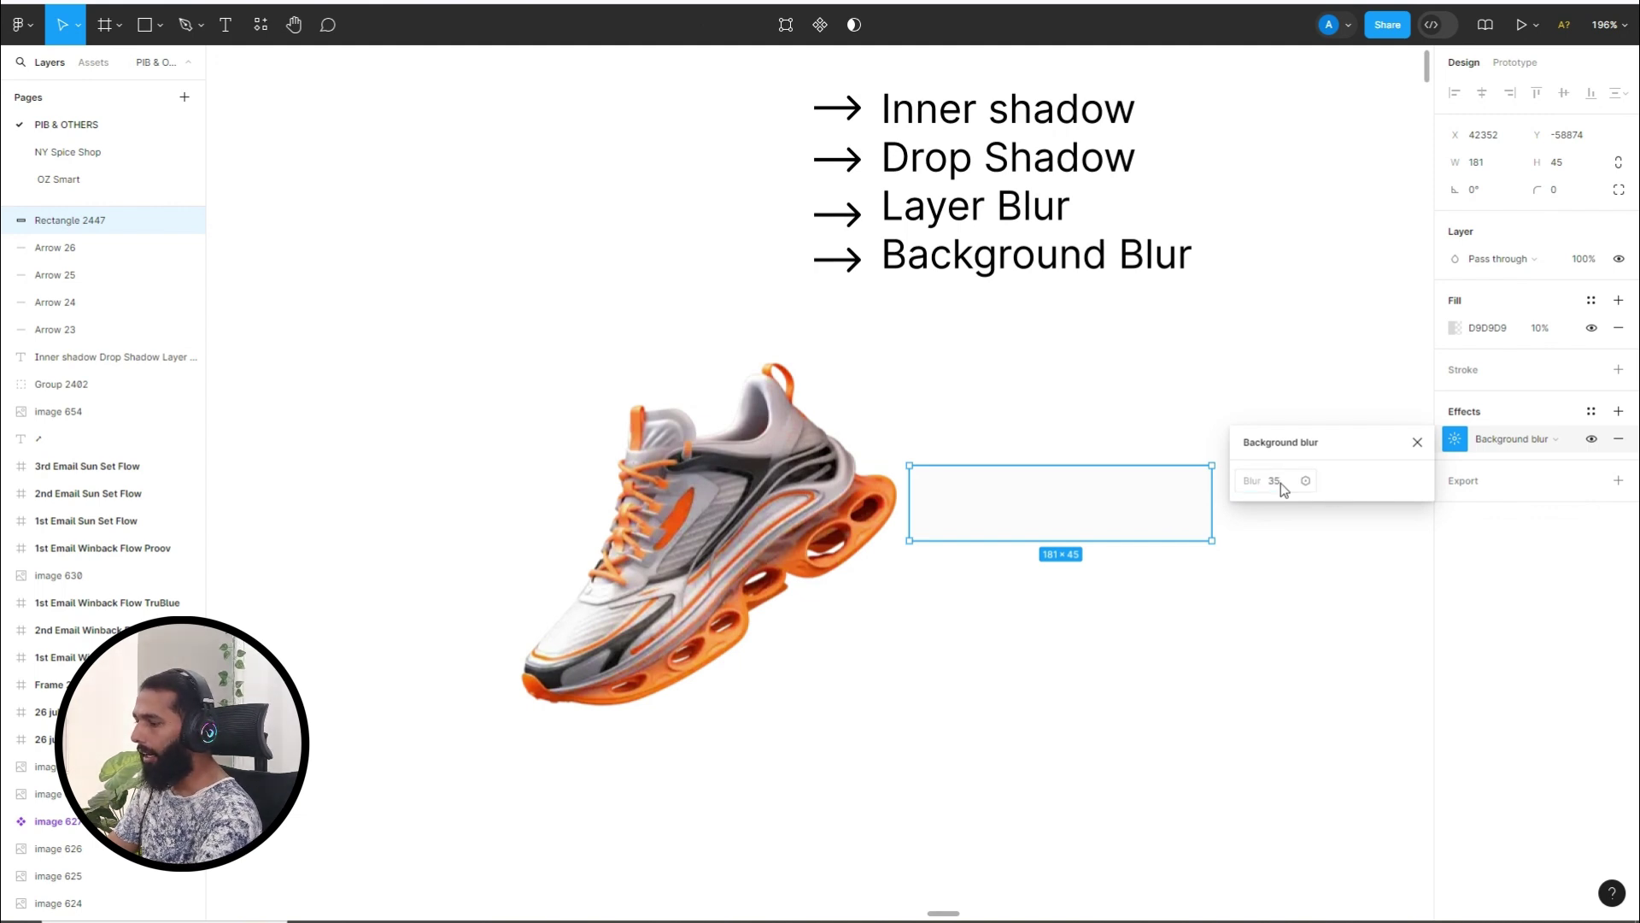
pyautogui.click(1161, 687)
# Move the background-blurred rectangle onto the middle of the shoe image so that it covers part of it.
pyautogui.moveTo(1059, 491); pyautogui.dragTo(827, 560)
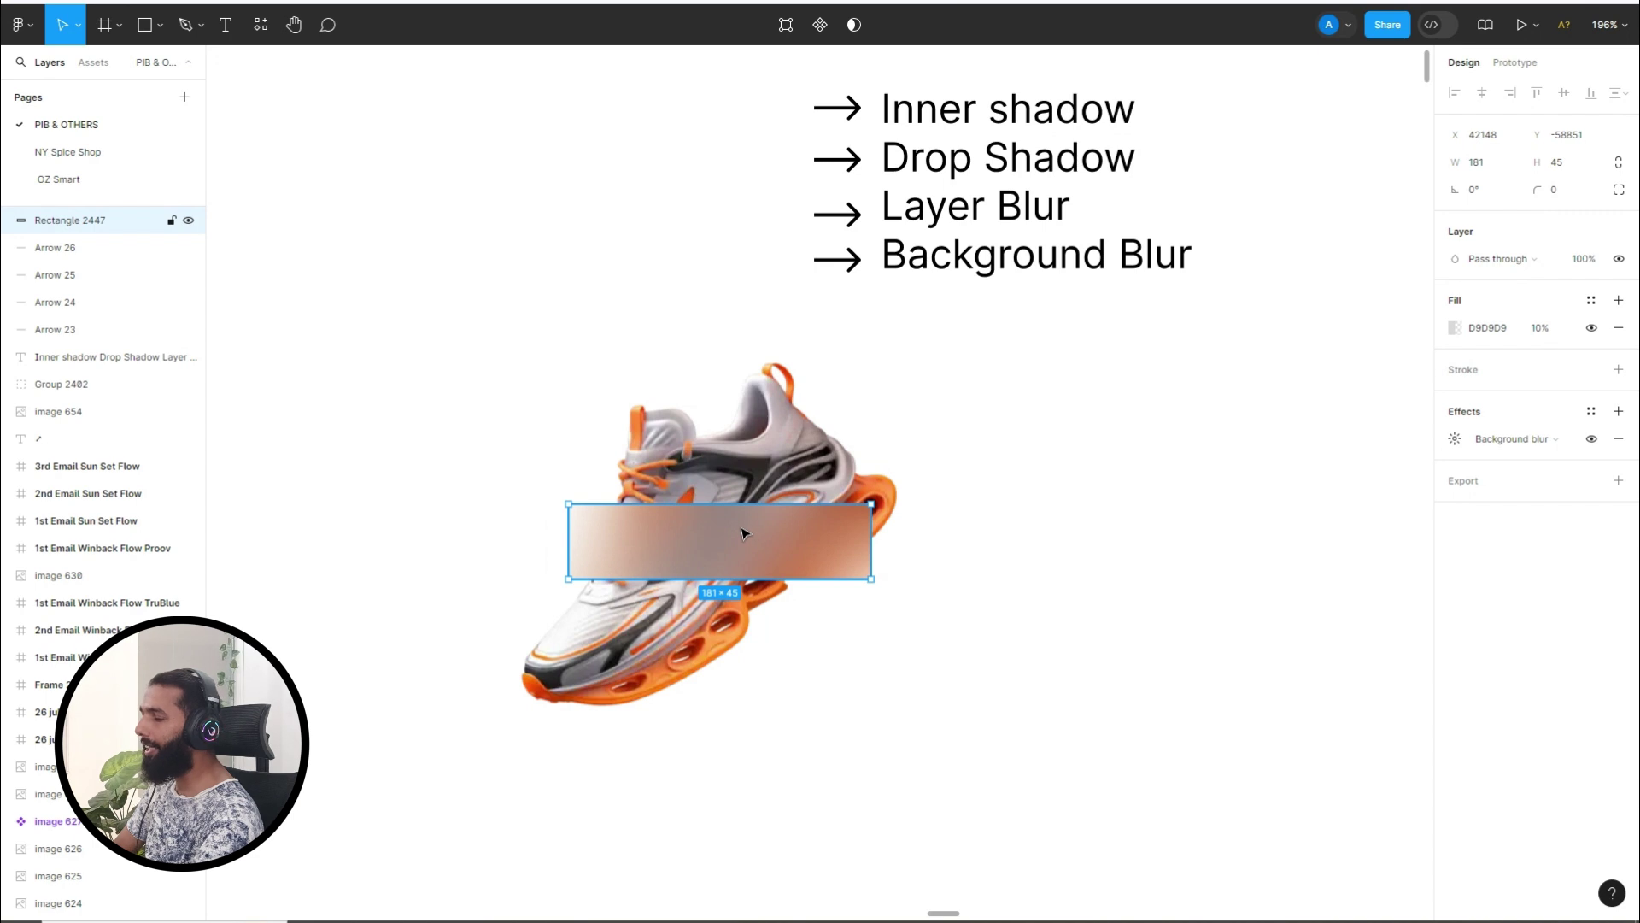
pyautogui.moveTo(749, 526)
pyautogui.mouseDown()
pyautogui.moveTo(741, 535)
pyautogui.moveTo(1167, 509)
pyautogui.moveTo(784, 543)
pyautogui.mouseUp()
pyautogui.doubleClick(784, 543)
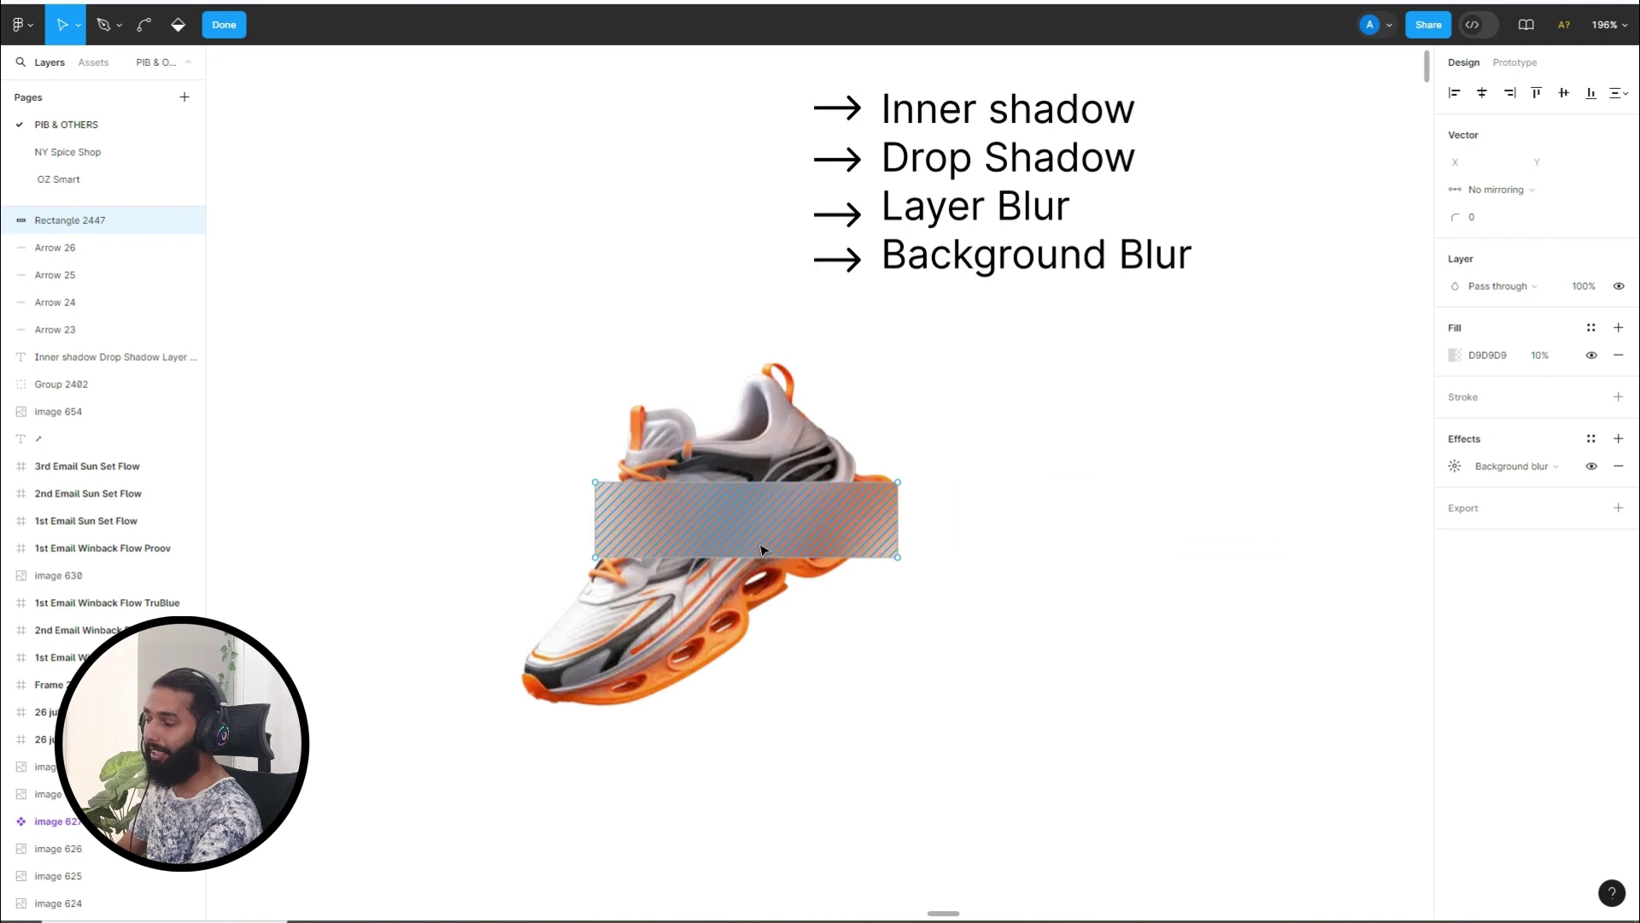
pyautogui.press('Escape')
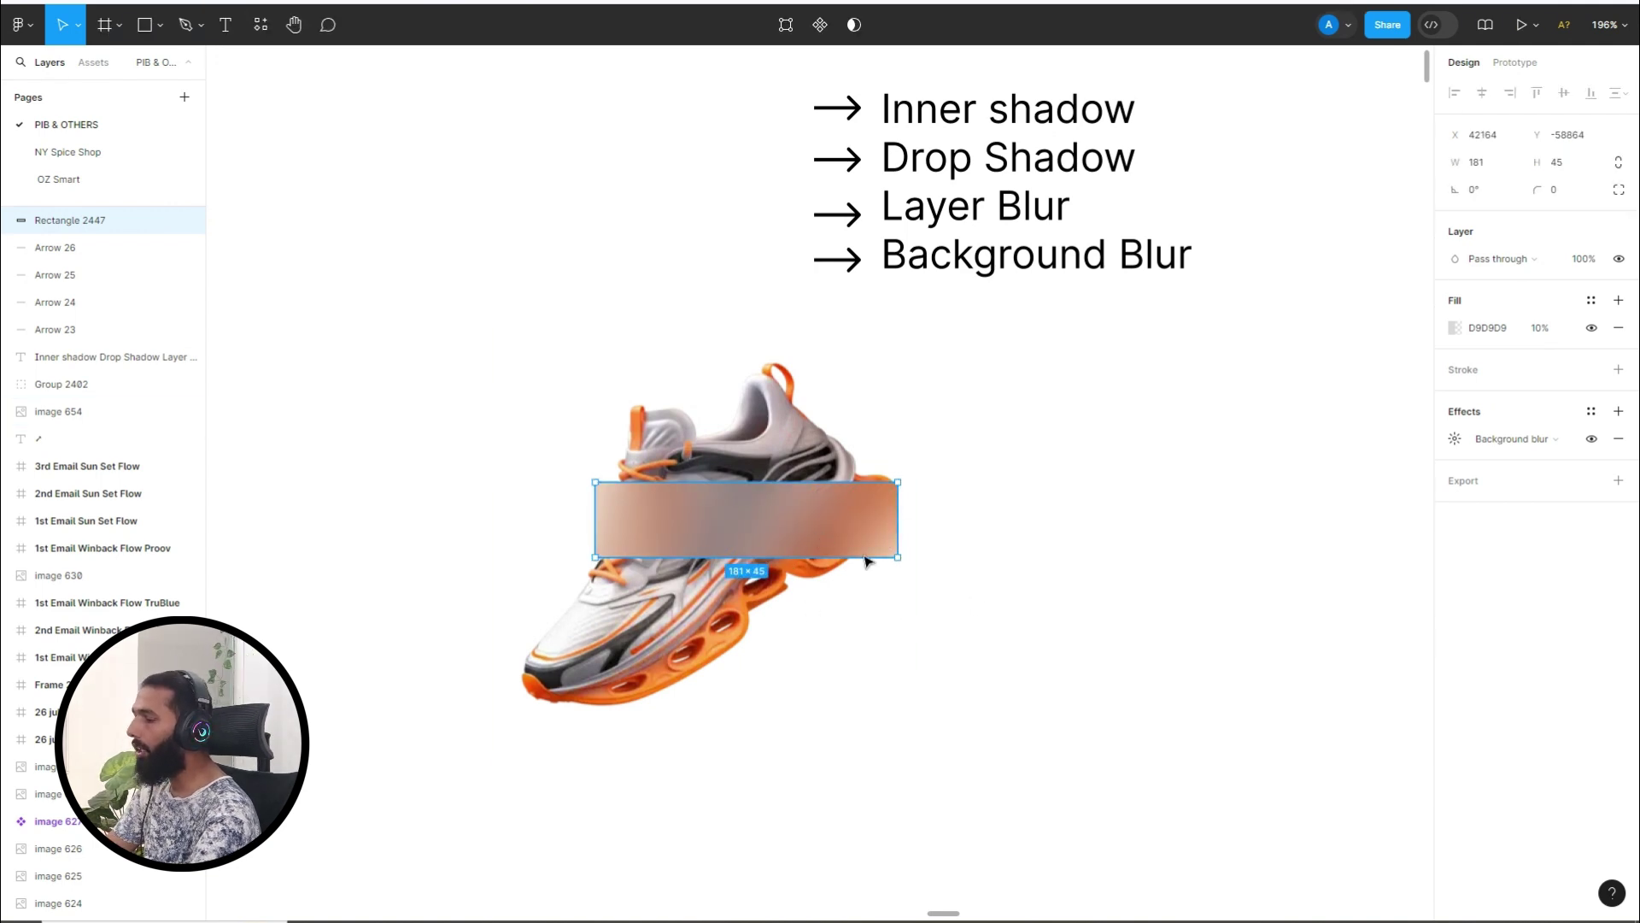
# Reduce the background blur amount of the rectangle lying over the shoe.
pyautogui.click(1454, 438)
pyautogui.click(1274, 484)
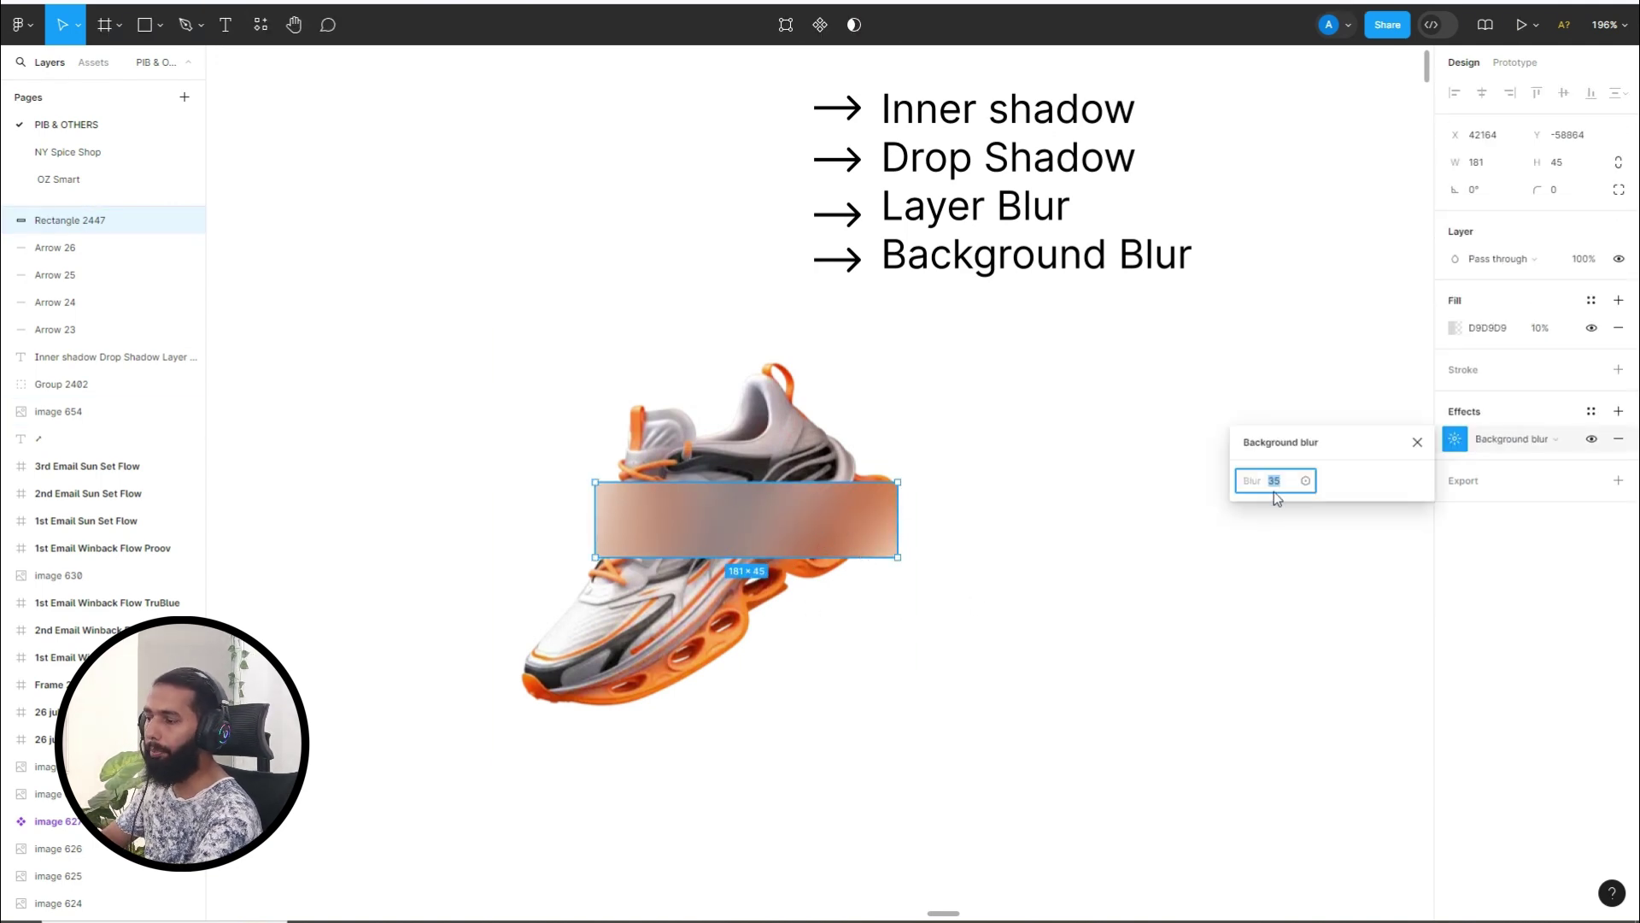
pyautogui.write('2')
pyautogui.press('Return')
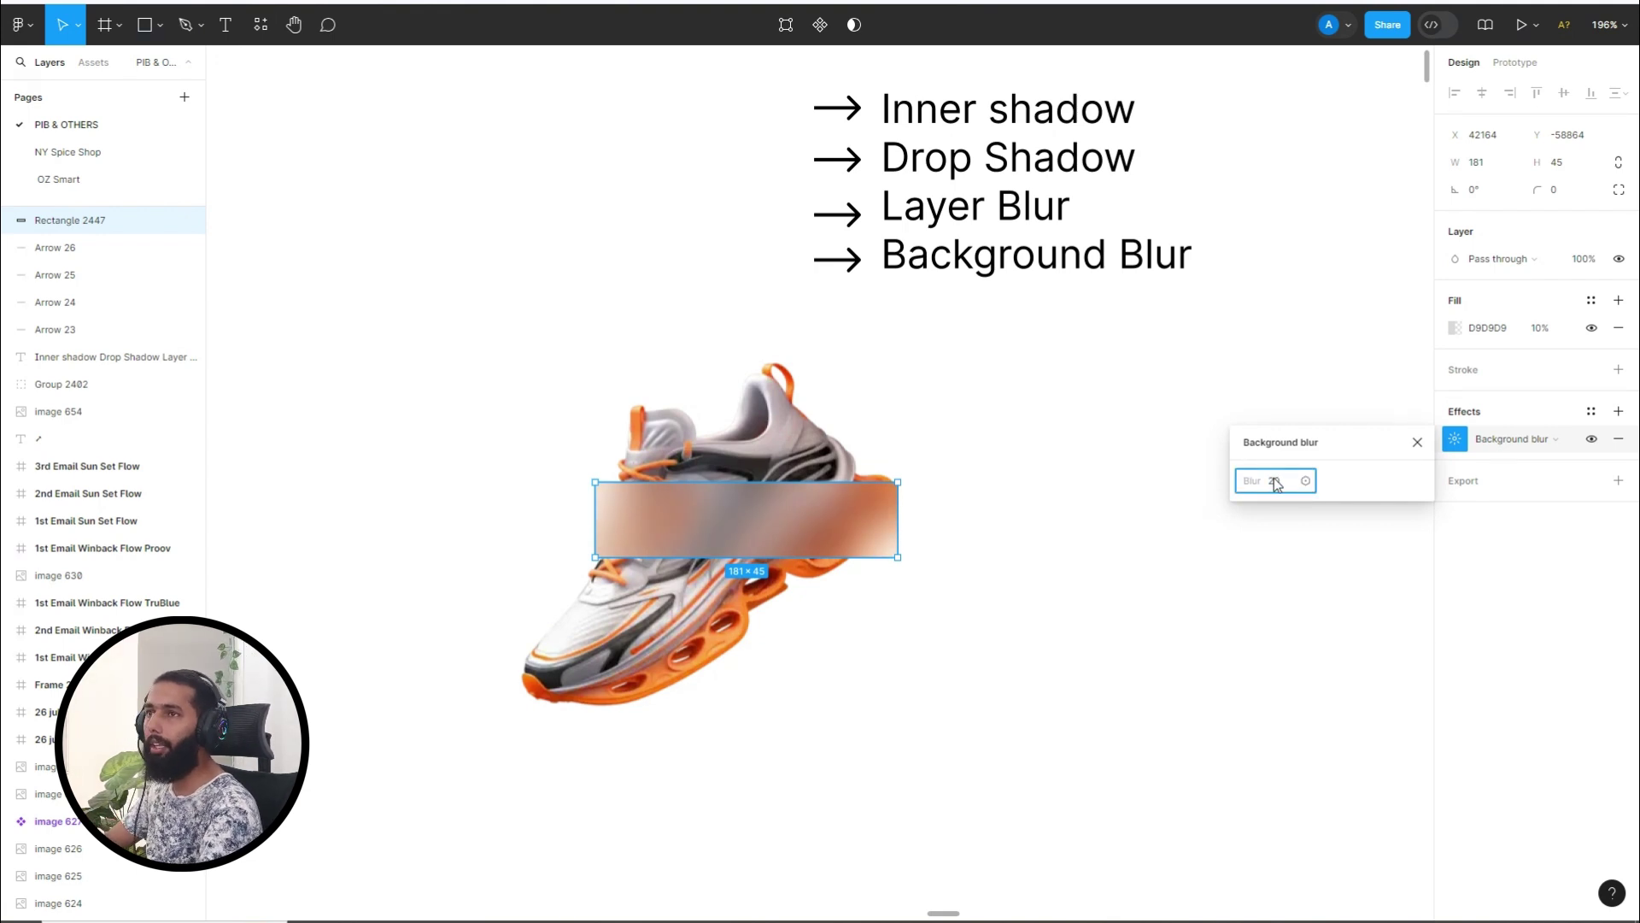
pyautogui.press('Return')
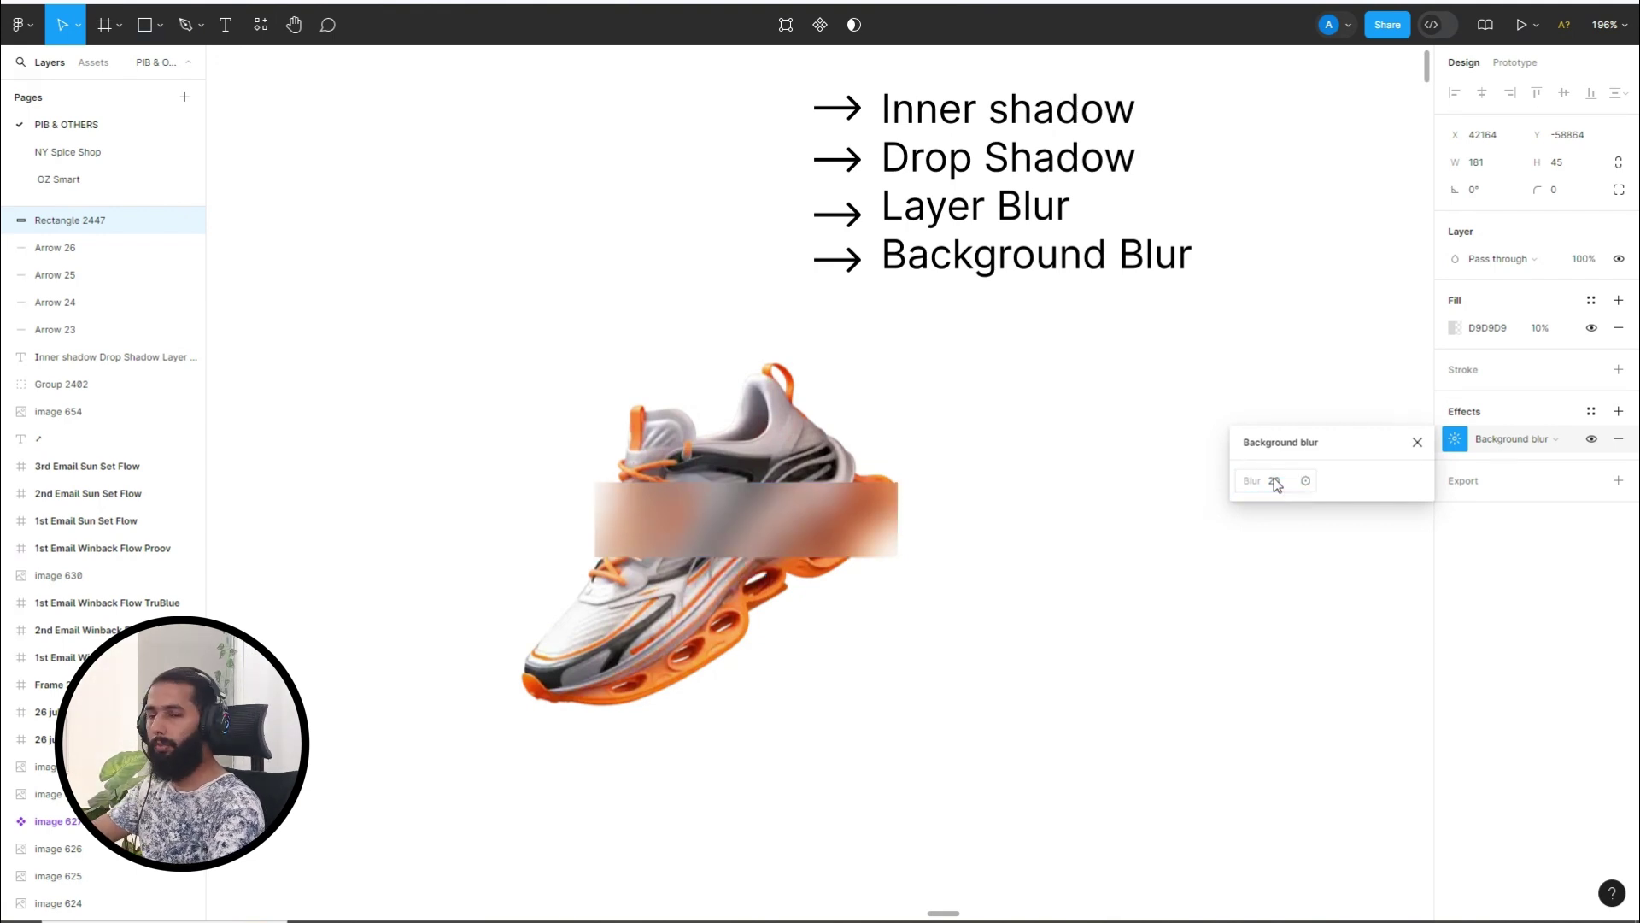